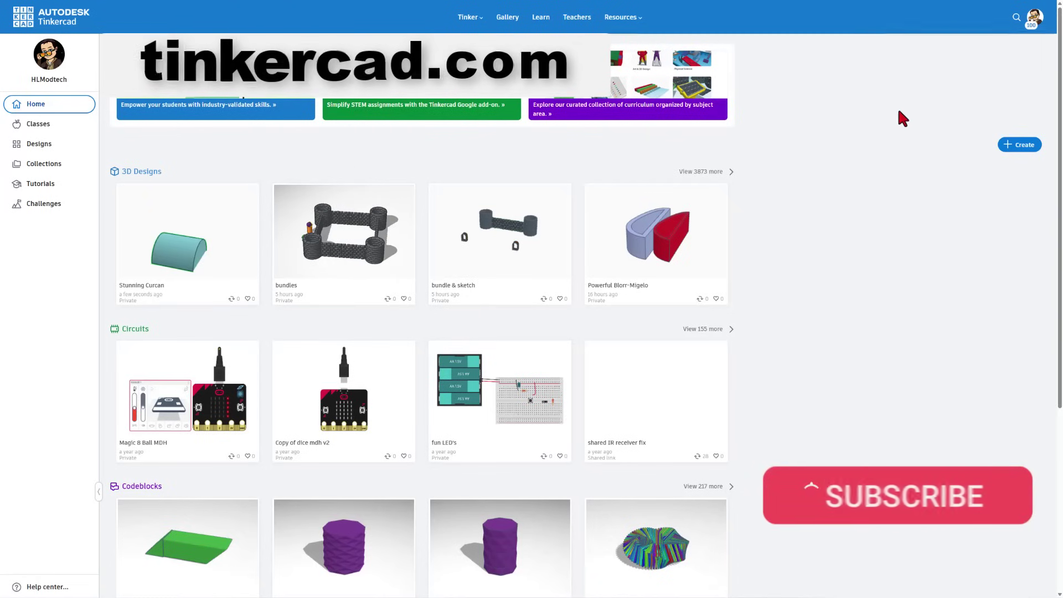
# Step: Create a new 3D design and title it 'sketch 101'
pyautogui.click(1034, 18)
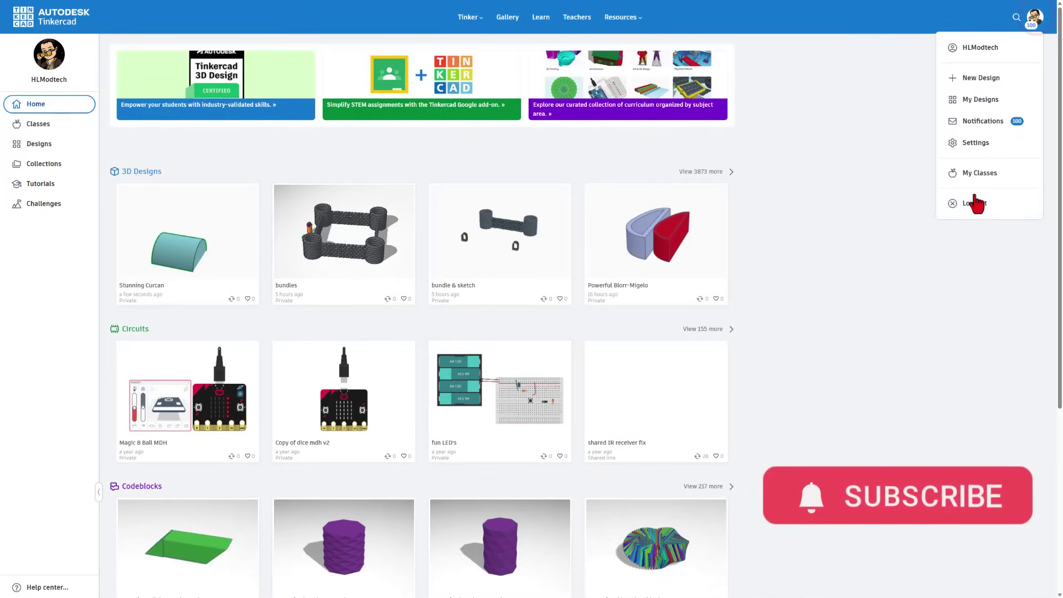
pyautogui.click(829, 130)
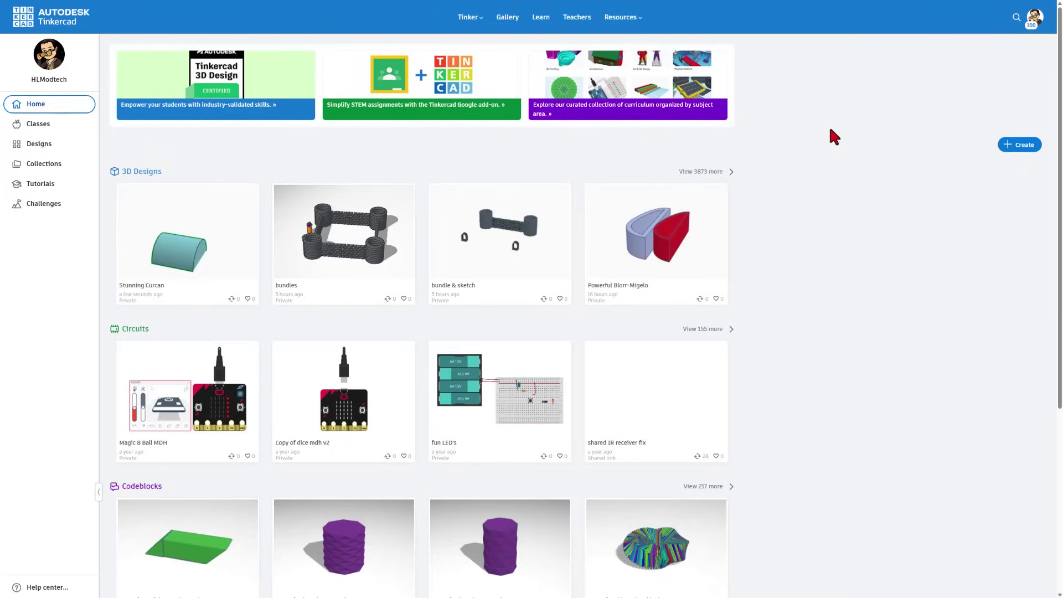
pyautogui.click(1002, 152)
pyautogui.click(995, 173)
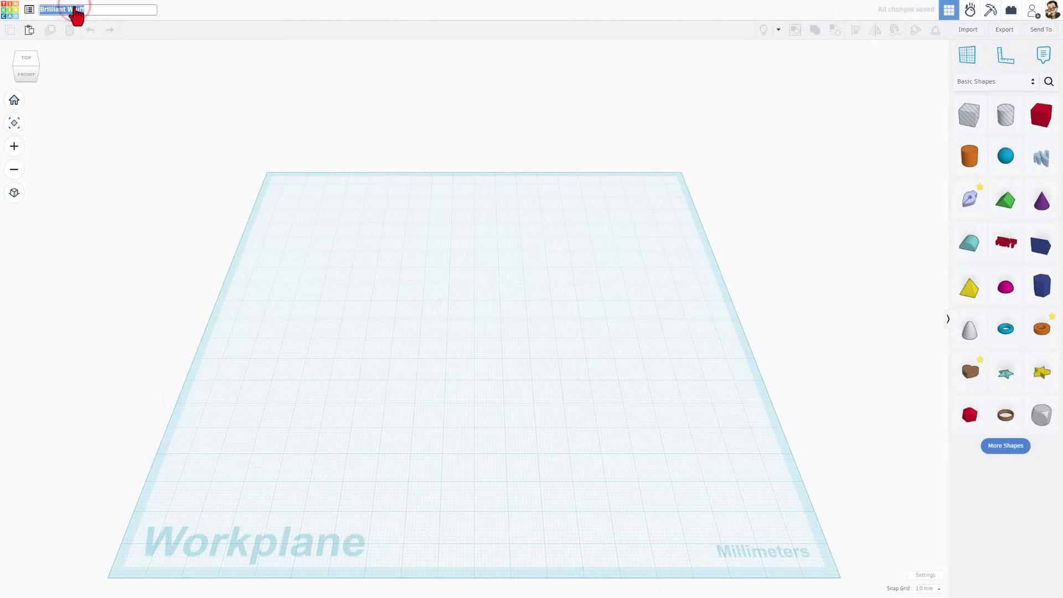
pyautogui.write('sketch ')
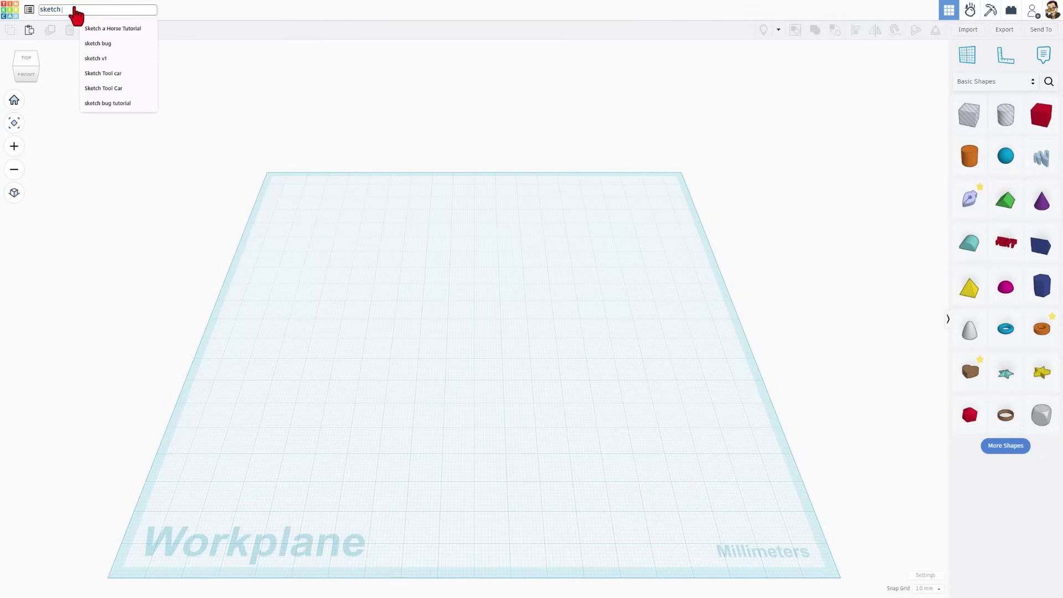
pyautogui.write('1')
pyautogui.click(764, 314)
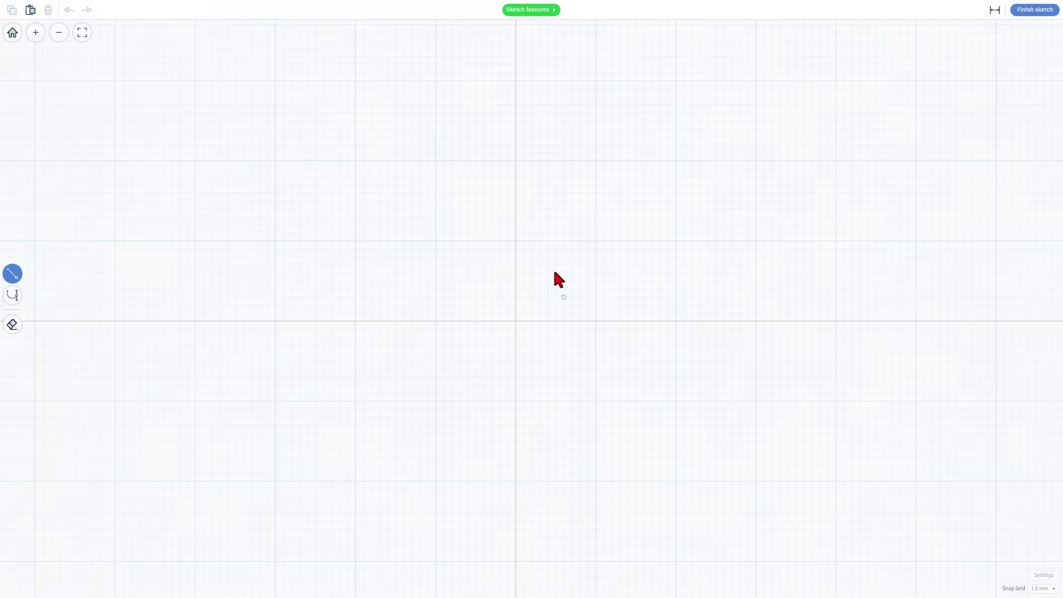
pyautogui.click(545, 12)
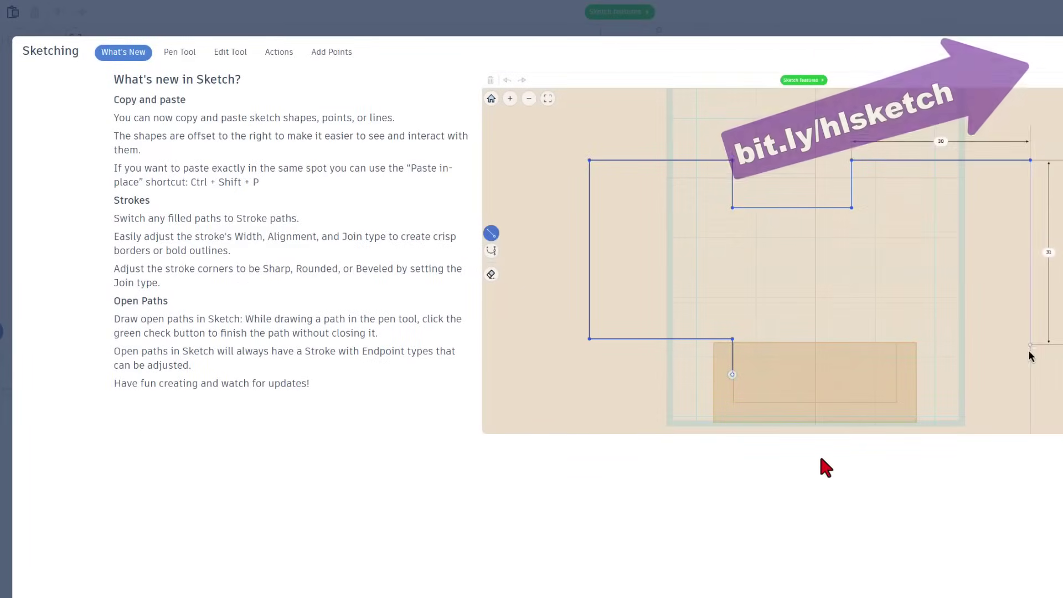
pyautogui.click(176, 53)
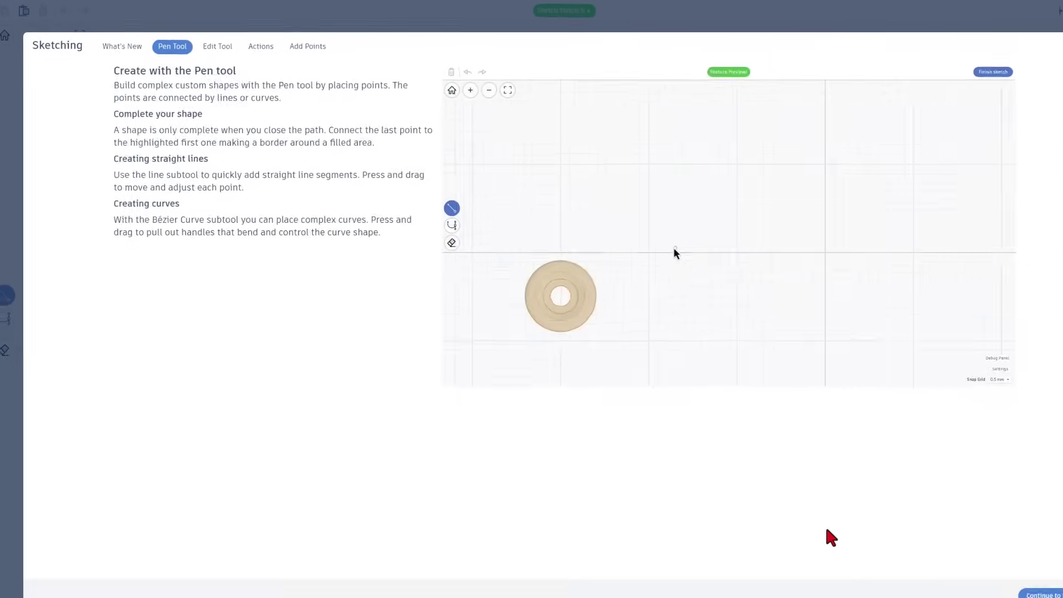
# Step: Draw a closed diamond with four 14.14 mm sides, centred on the grid origin
pyautogui.click(1040, 594)
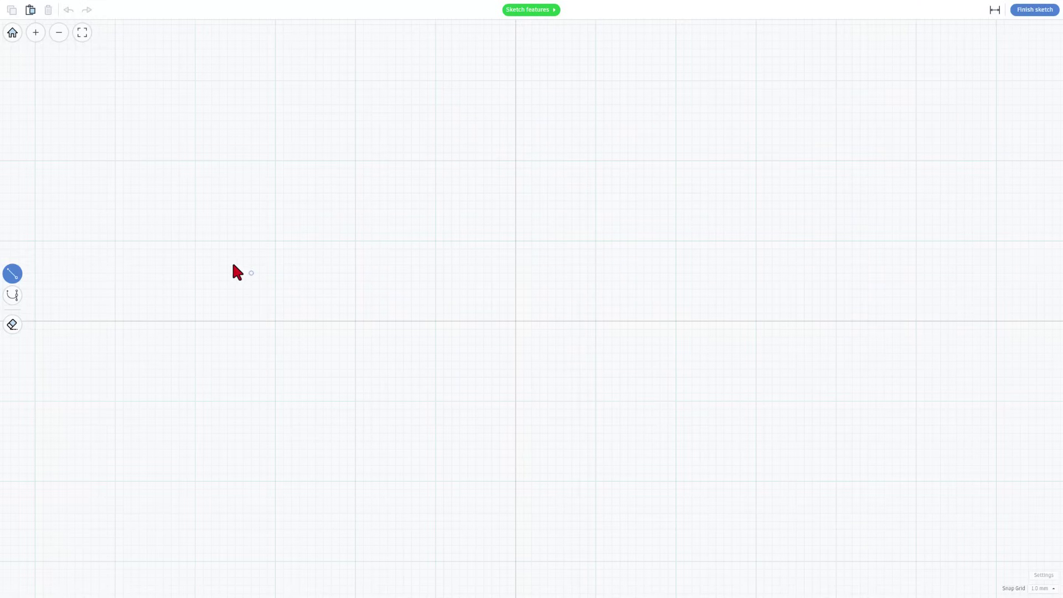
pyautogui.click(515, 160)
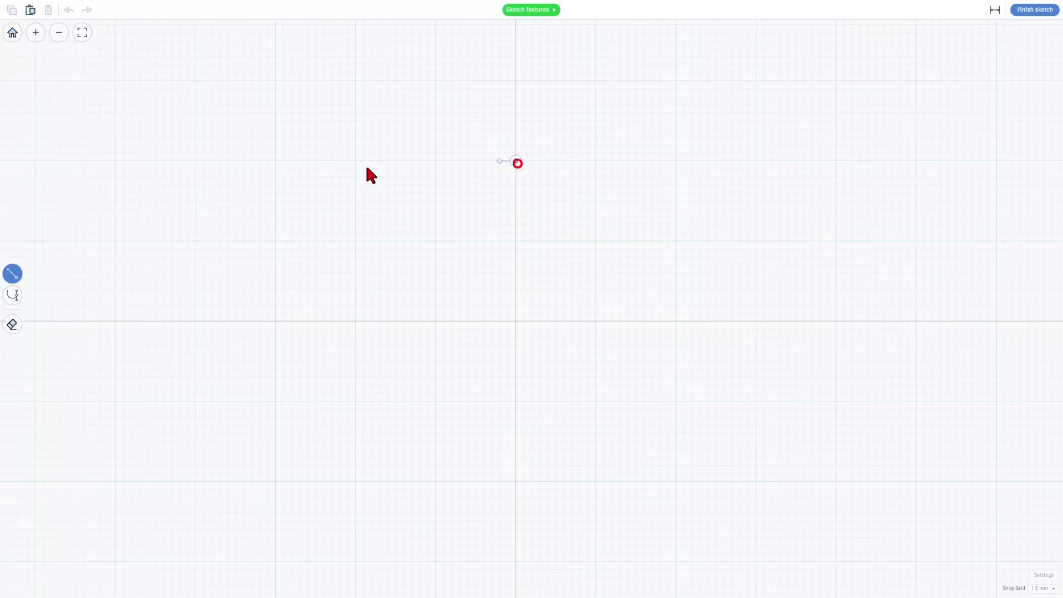
pyautogui.click(436, 241)
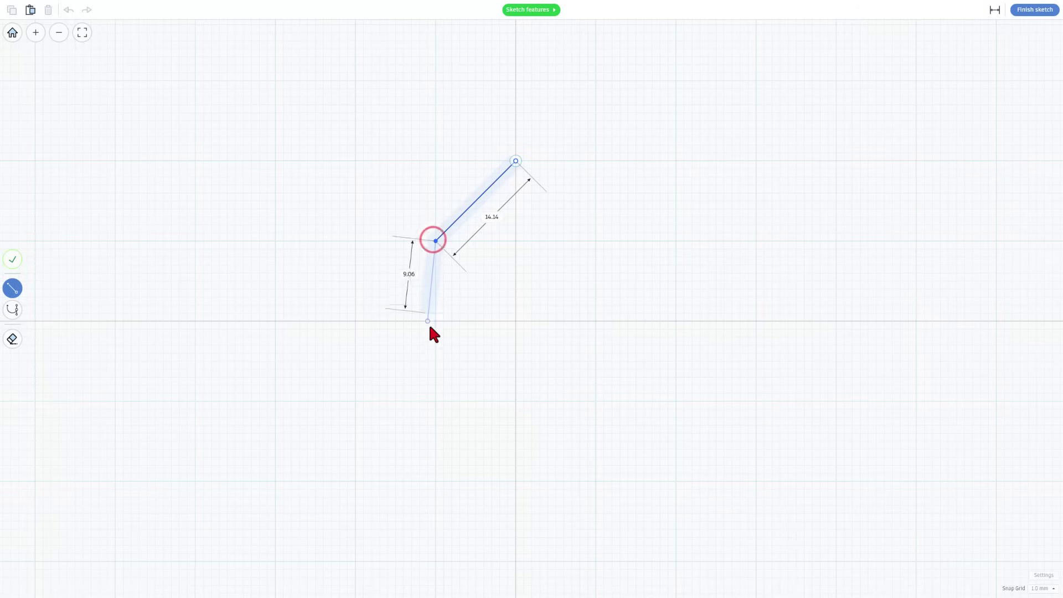
pyautogui.click(516, 320)
pyautogui.click(595, 241)
pyautogui.click(515, 161)
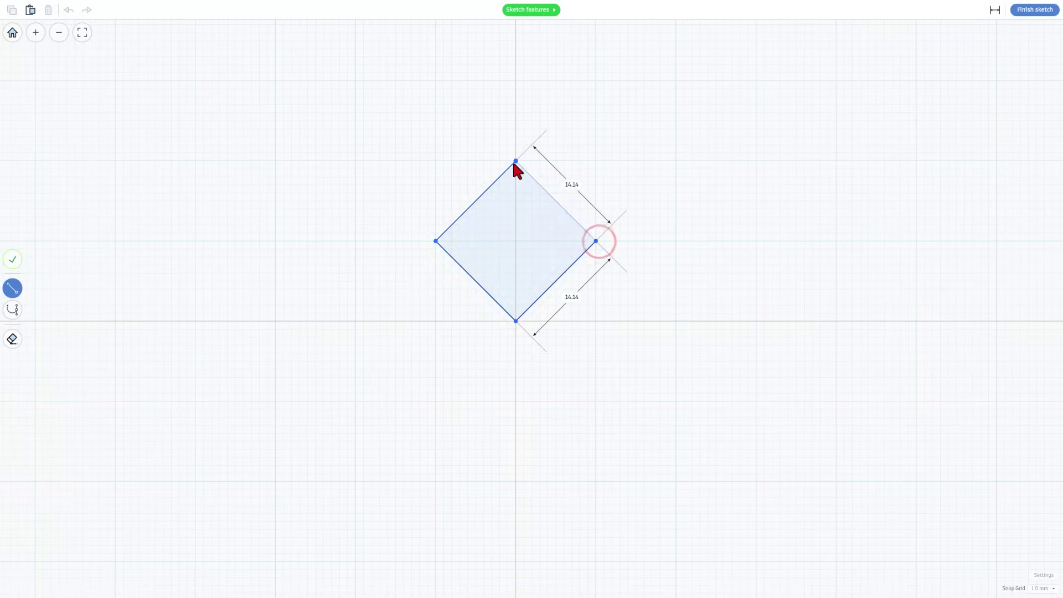
# Step: Smooth the diamond's side corners, then its top and bottom points, into a circle
pyautogui.click(517, 241)
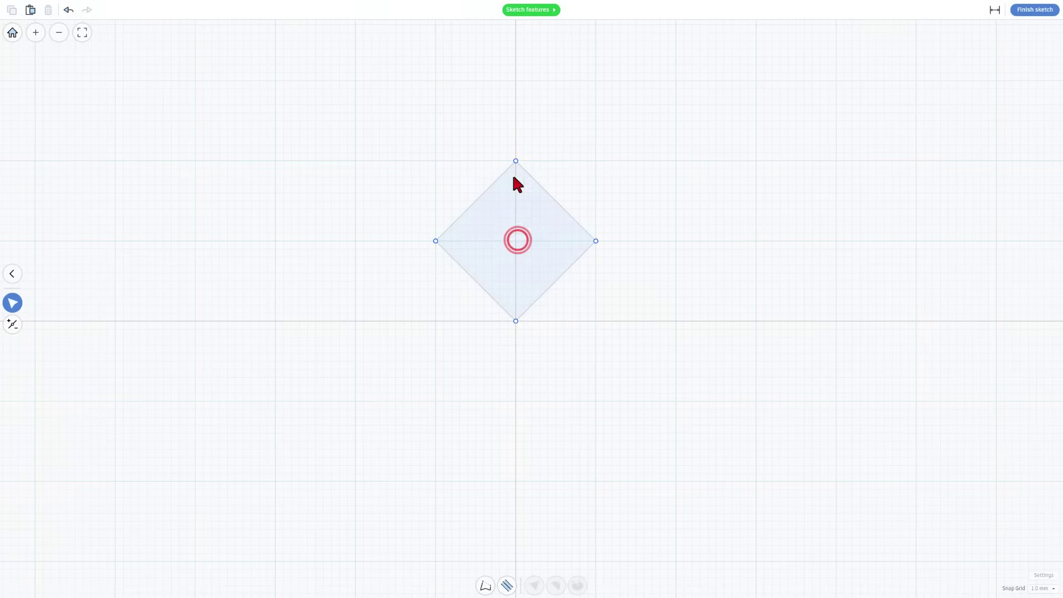
pyautogui.click(524, 231)
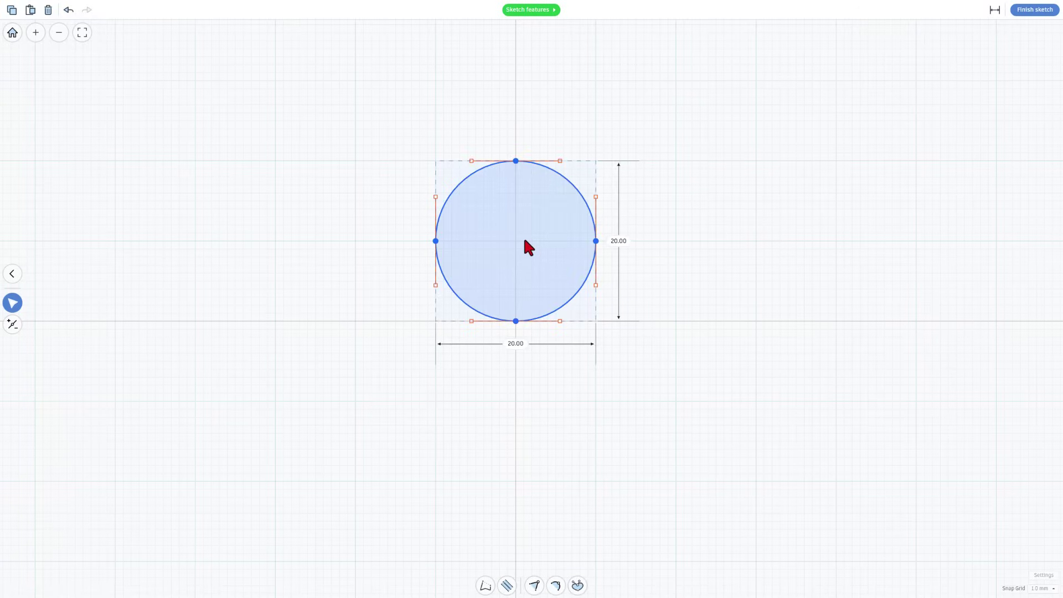
pyautogui.click(524, 241)
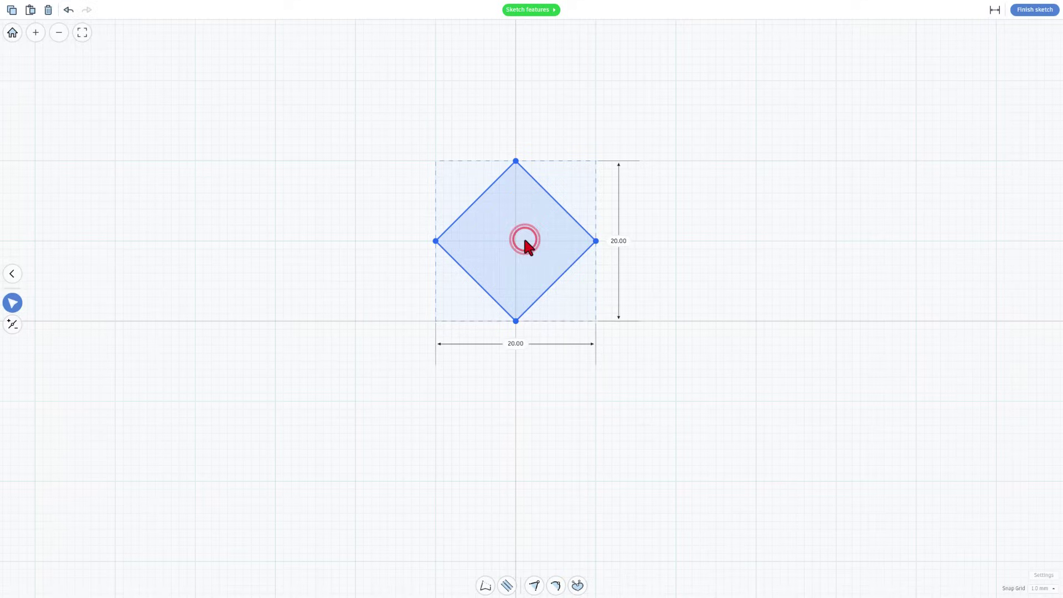
pyautogui.click(588, 217)
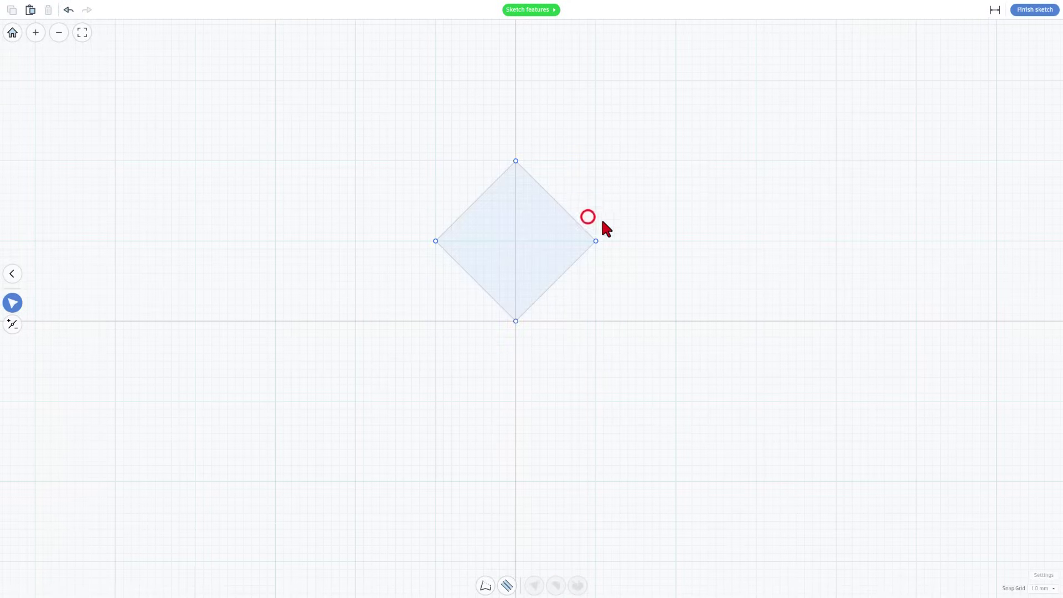
pyautogui.moveTo(626, 225); pyautogui.dragTo(409, 256)
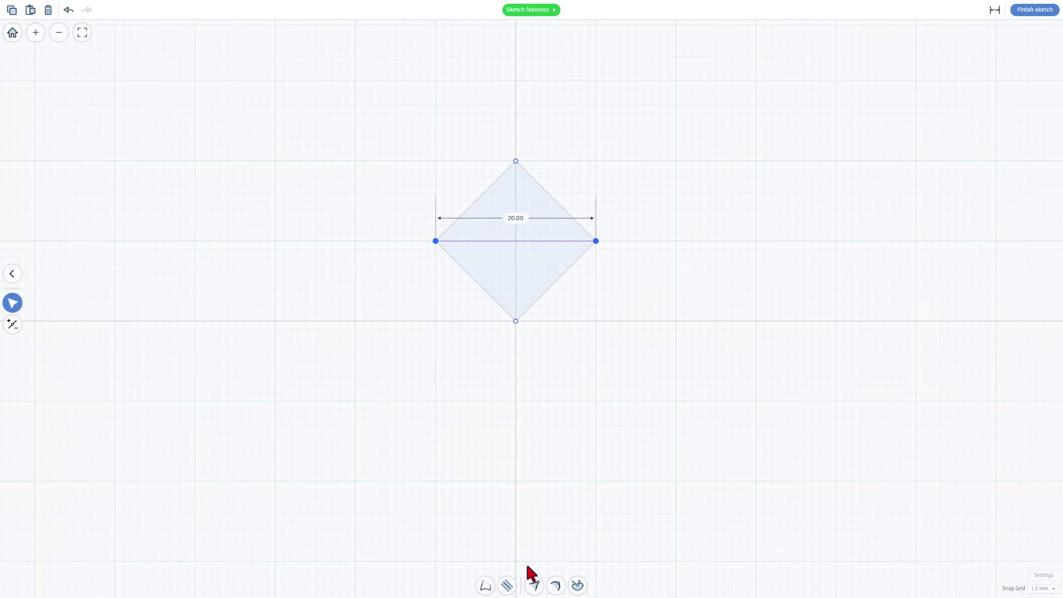
pyautogui.click(554, 586)
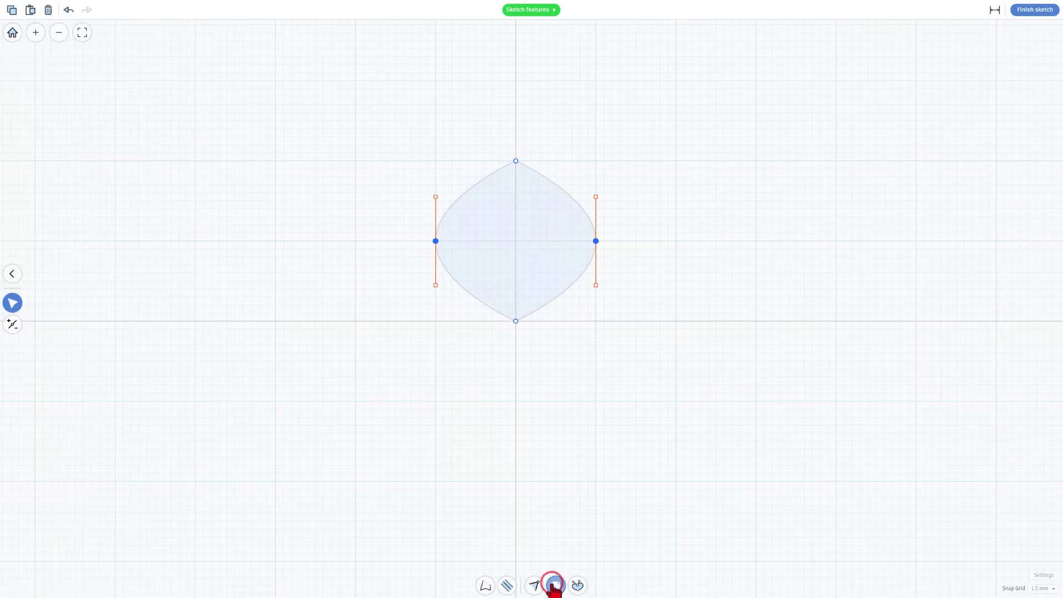
pyautogui.click(503, 114)
pyautogui.moveTo(489, 129); pyautogui.dragTo(543, 346)
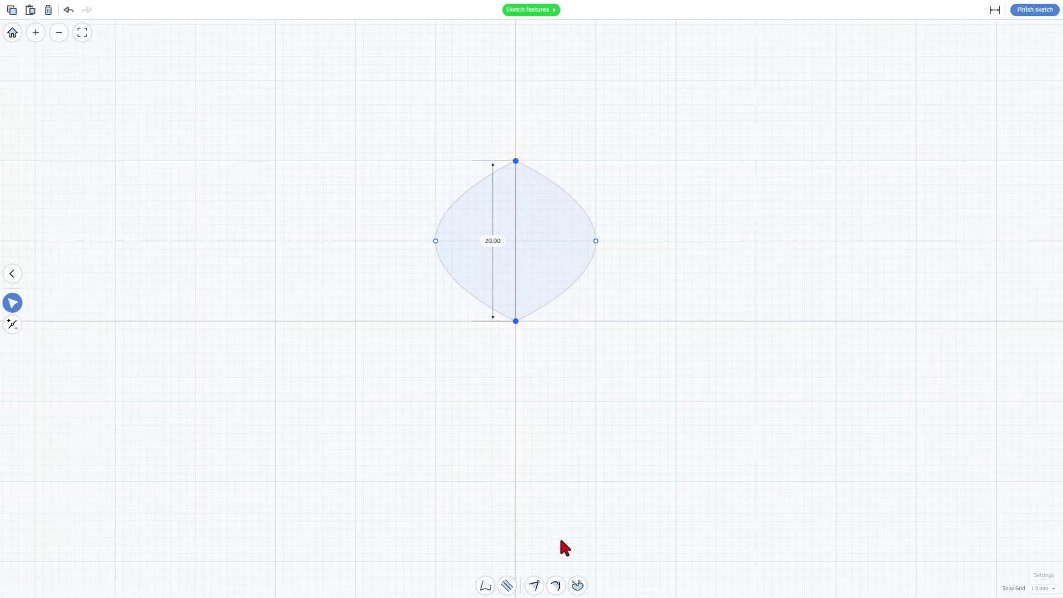
pyautogui.click(577, 586)
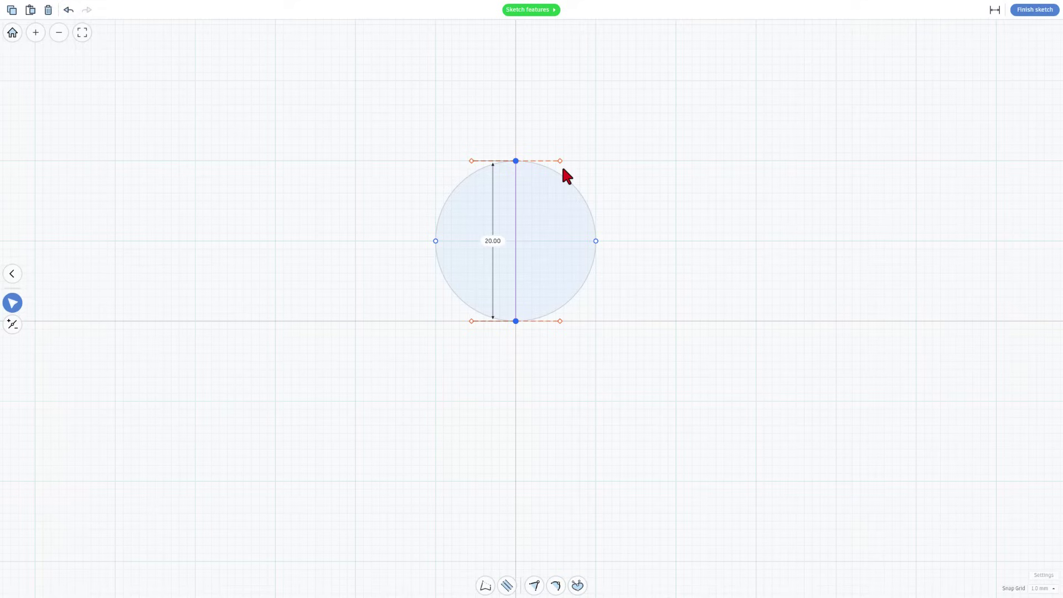
# Step: Try bending the top and left arcs, then undo both bends to restore the 20 mm circle
pyautogui.moveTo(559, 160); pyautogui.dragTo(568, 131)
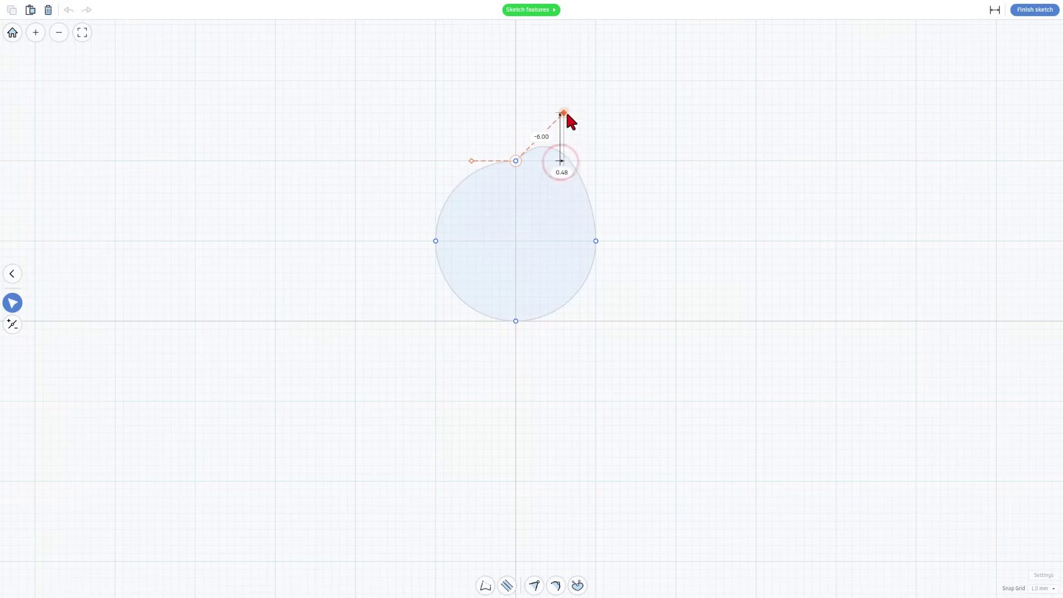
pyautogui.moveTo(471, 160); pyautogui.dragTo(515, 241)
pyautogui.click(430, 145)
pyautogui.hotkey('ctrl', 'z')
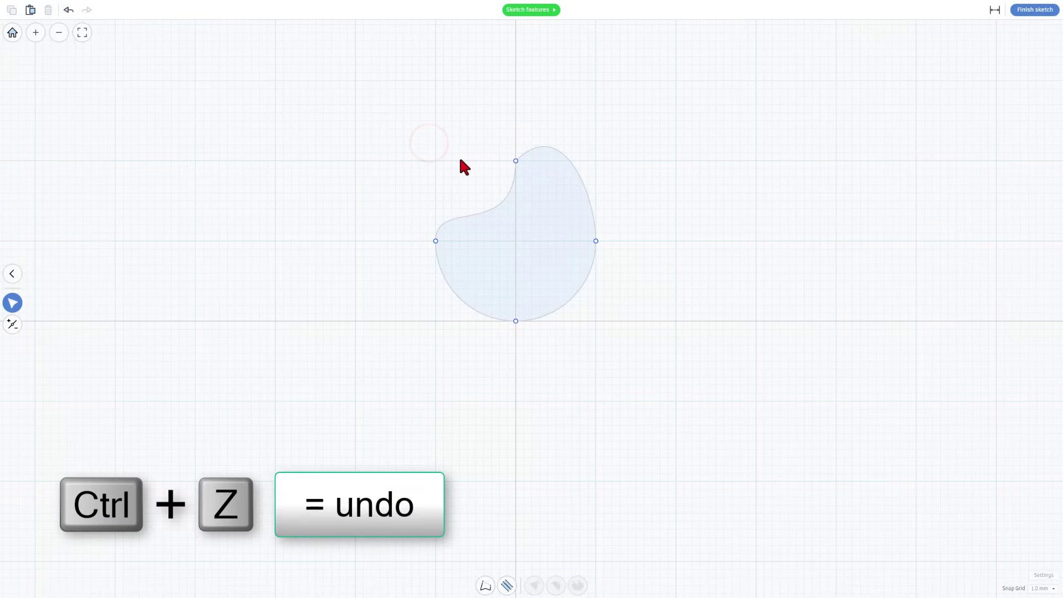
pyautogui.hotkey('ctrl', 'z')
pyautogui.hotkey('ctrl', 'z')
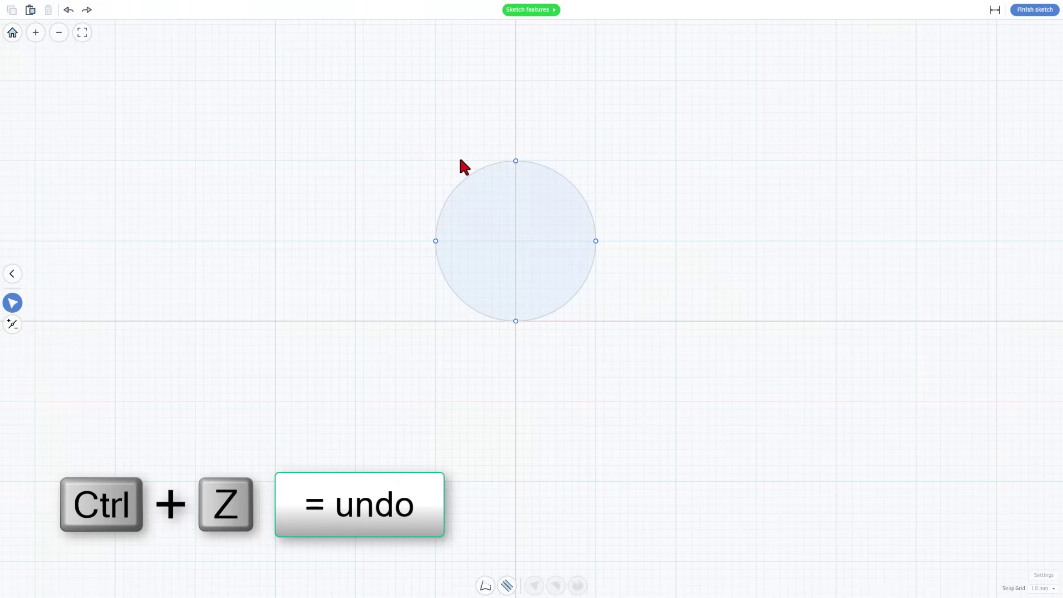
pyautogui.click(459, 159)
# Step: Draw a closed five-sided straight-edged polygon, about 18 by 21 mm, left of the circle
pyautogui.press('p')
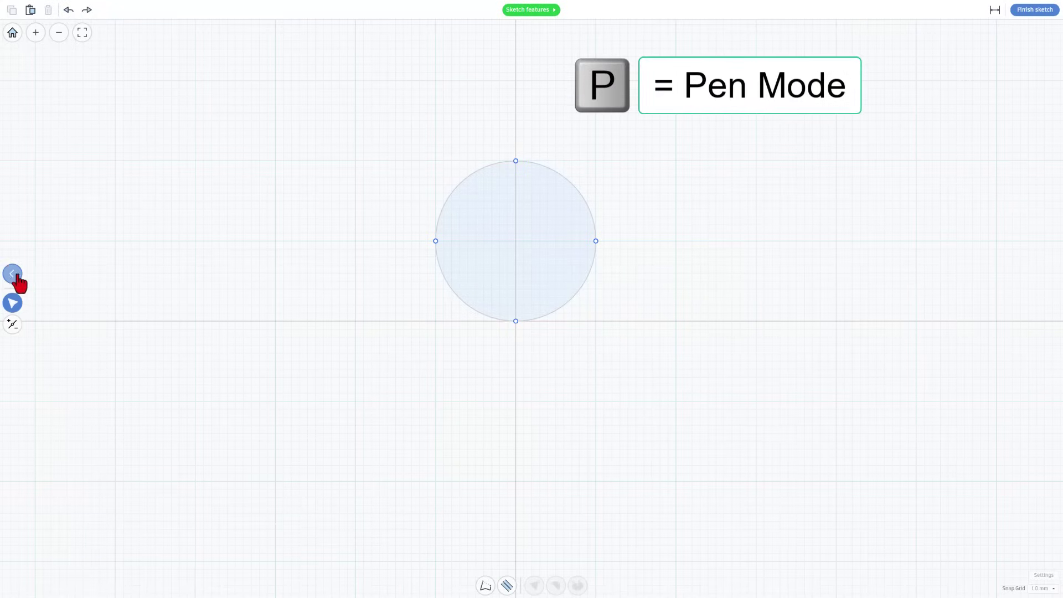
pyautogui.click(14, 274)
pyautogui.click(12, 288)
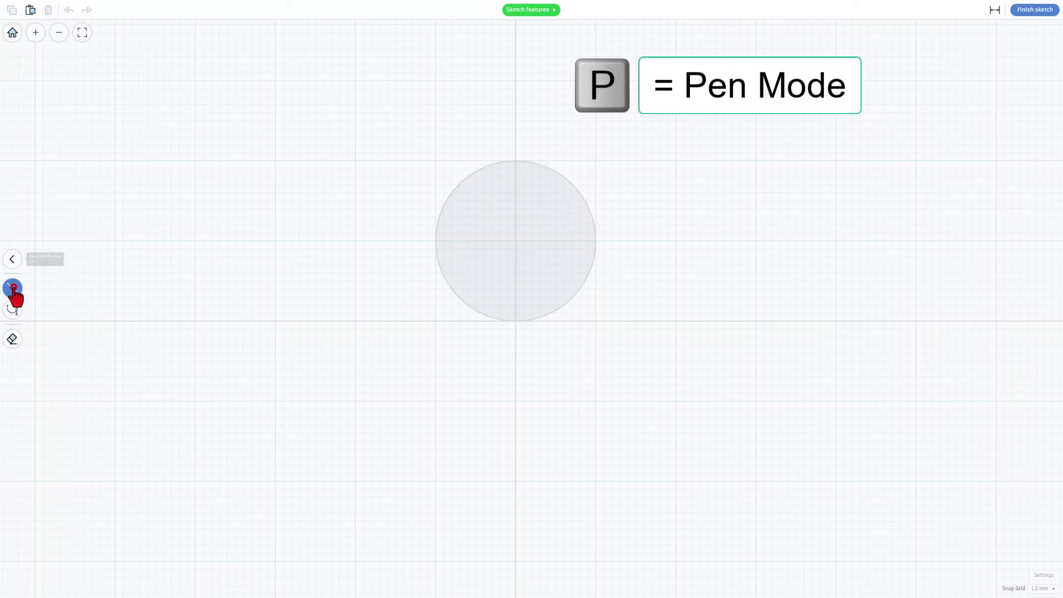
pyautogui.moveTo(243, 105); pyautogui.dragTo(172, 216)
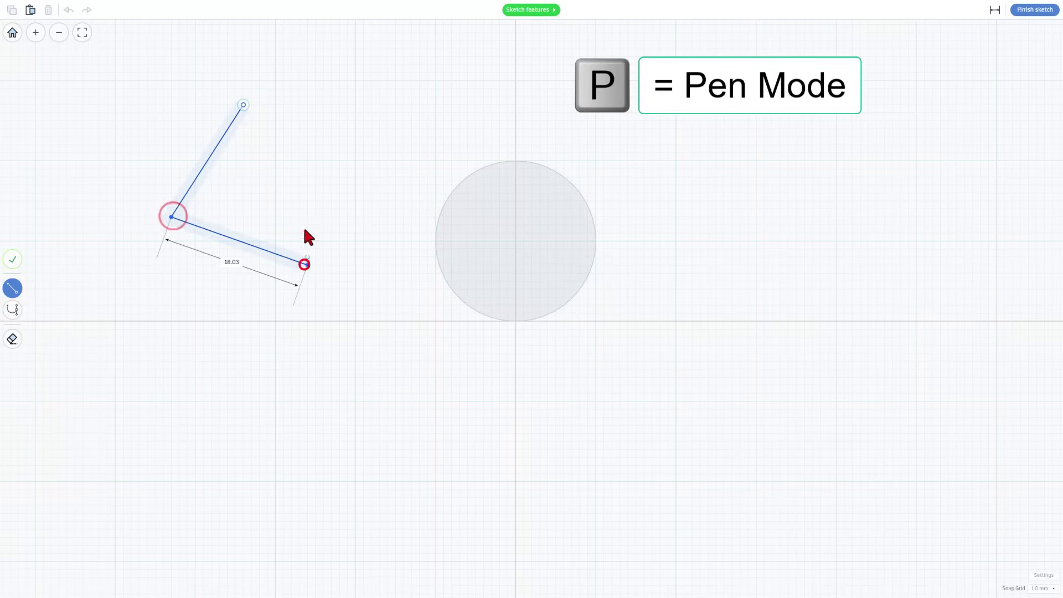
pyautogui.click(307, 265)
pyautogui.click(315, 185)
pyautogui.click(268, 192)
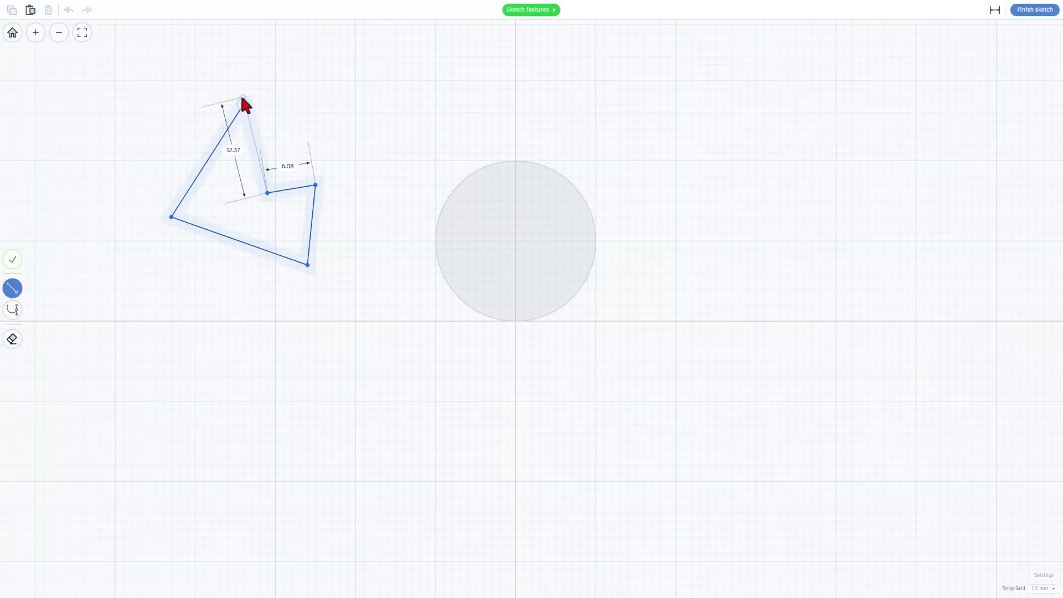
pyautogui.click(241, 105)
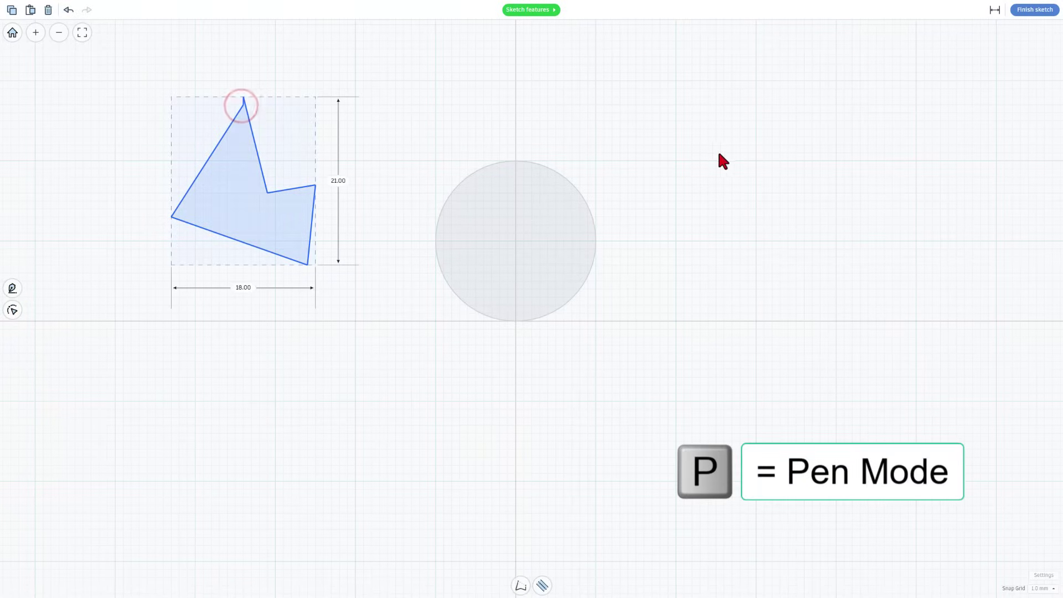
# Step: Draw a closed Bezier-curved and straight-edged shape, about 34.55 by 34.10 mm, right of the circle
pyautogui.press('p')
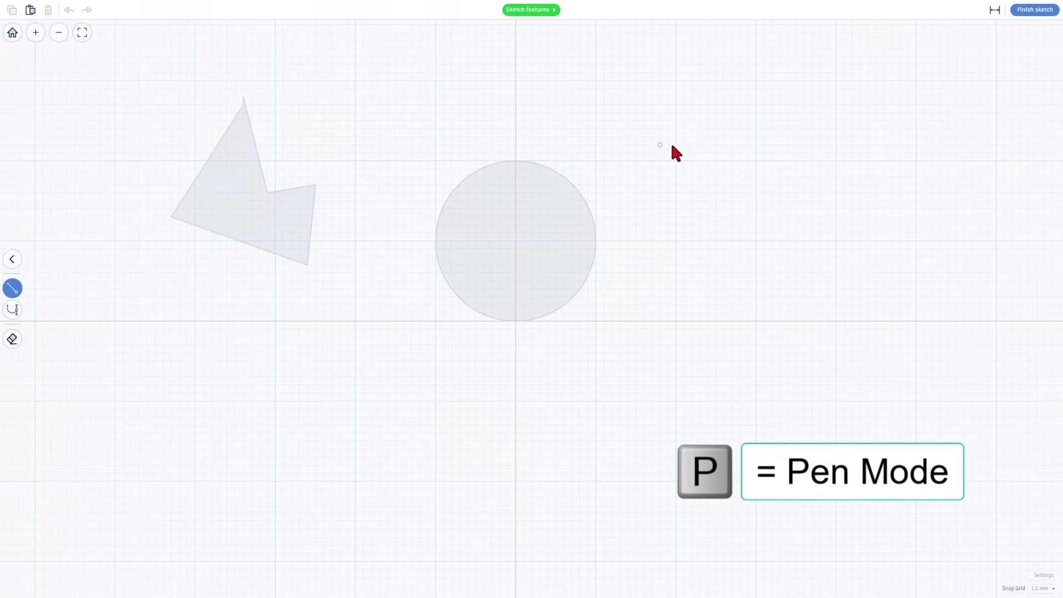
pyautogui.click(731, 105)
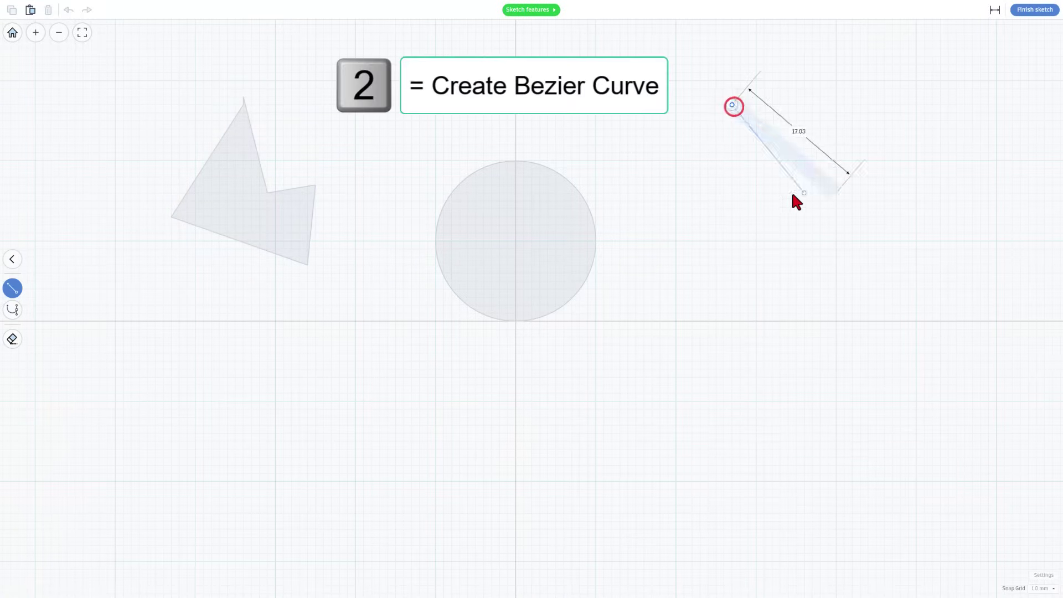
pyautogui.press('2')
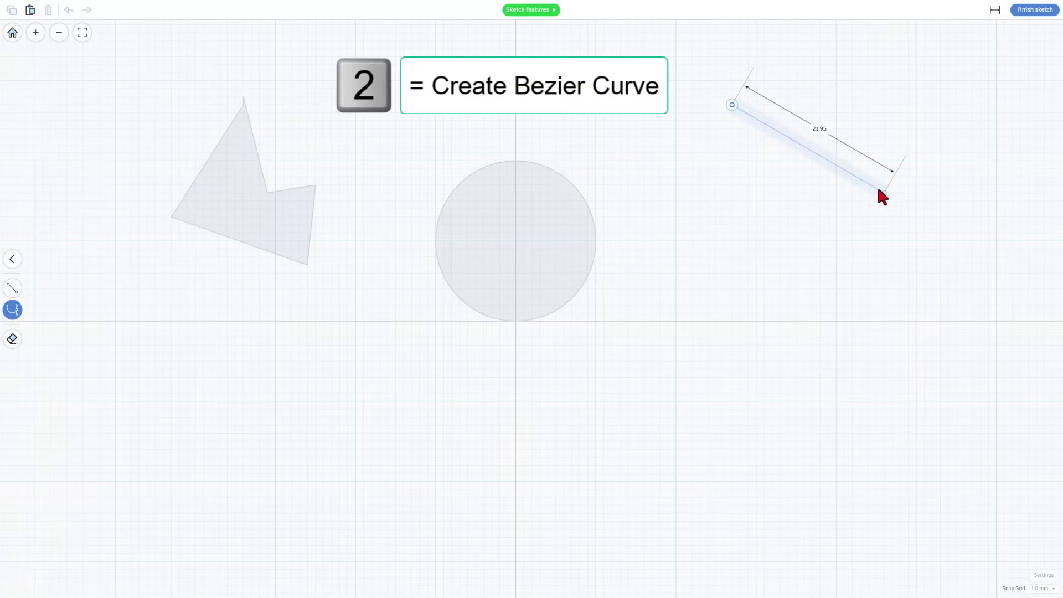
pyautogui.moveTo(876, 185); pyautogui.dragTo(904, 314)
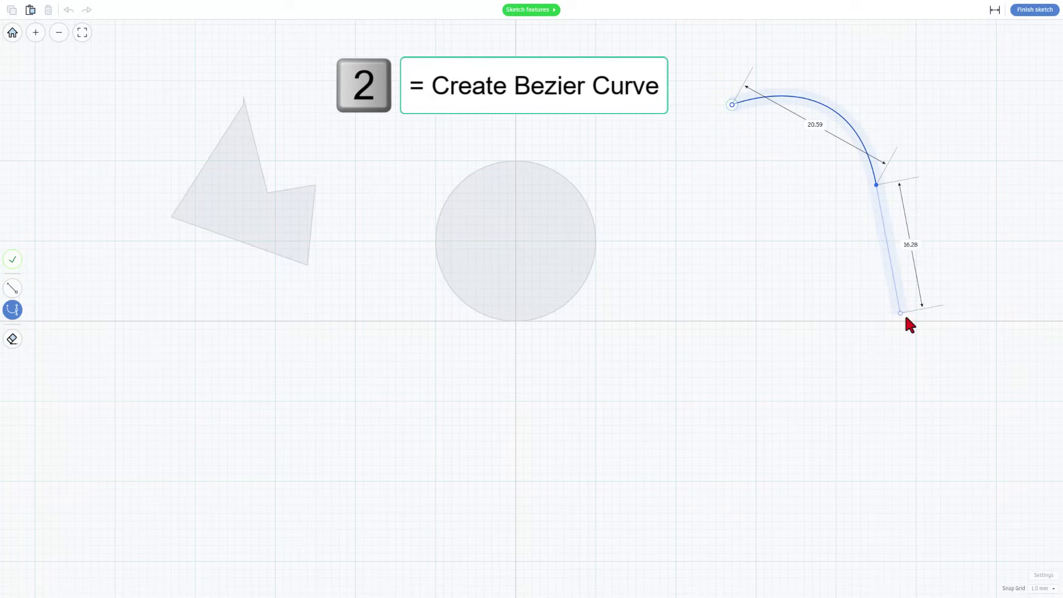
pyautogui.click(962, 305)
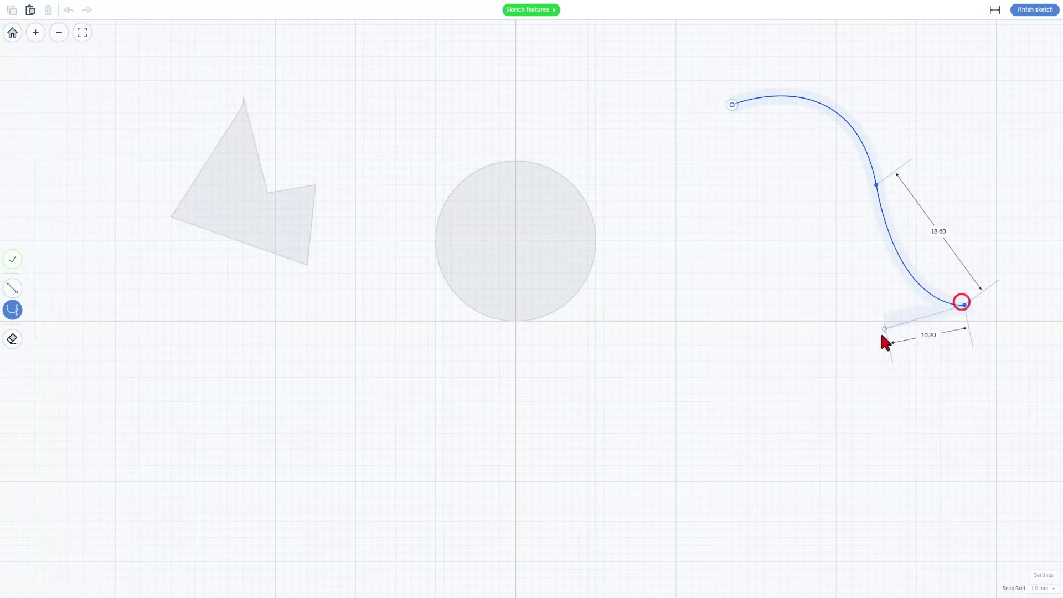
pyautogui.click(884, 368)
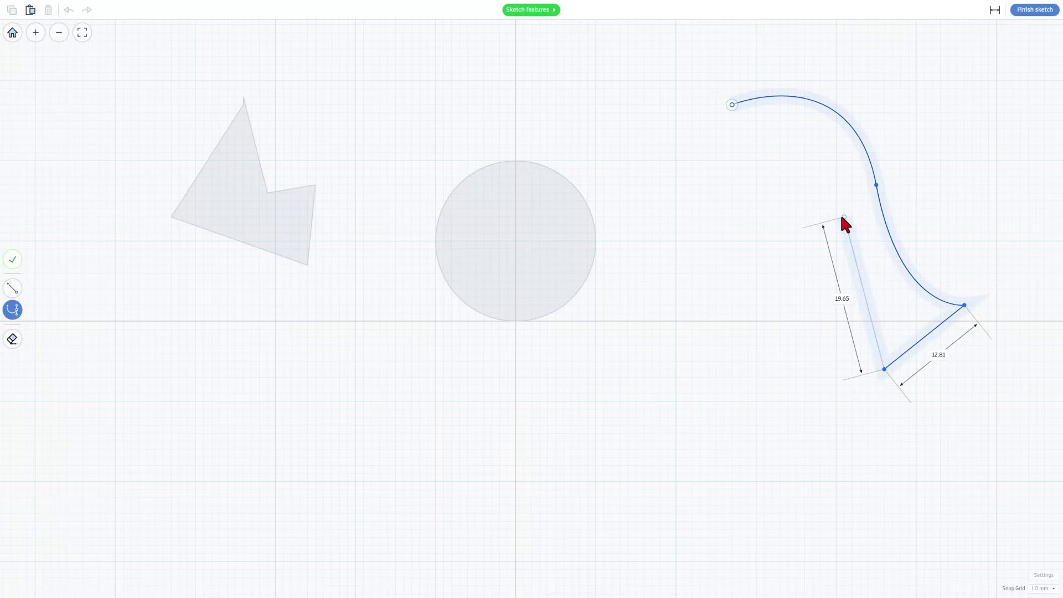
pyautogui.moveTo(843, 217); pyautogui.dragTo(810, 188)
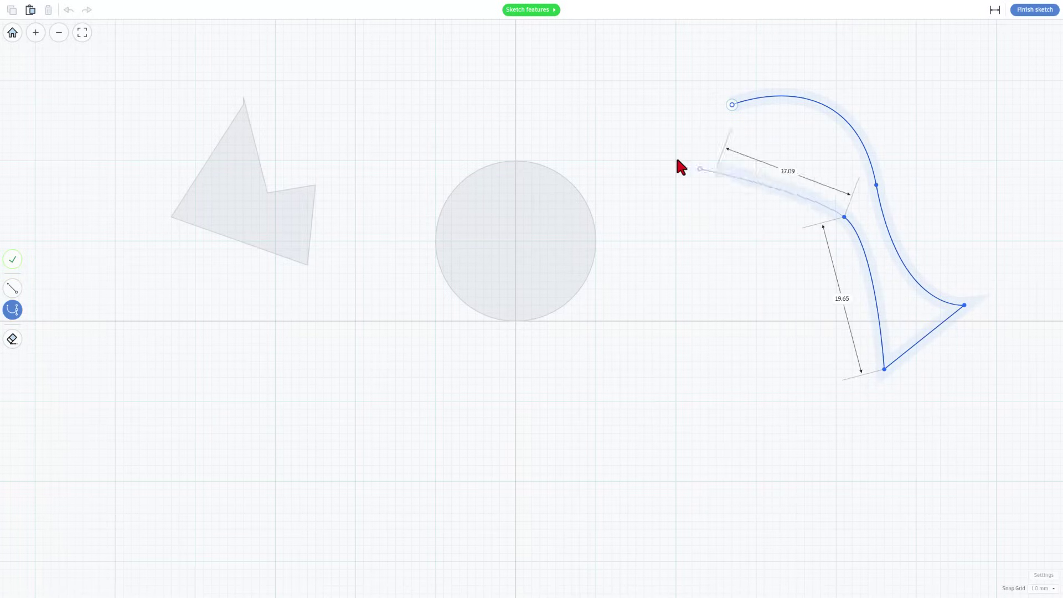
pyautogui.click(691, 177)
pyautogui.moveTo(732, 105); pyautogui.dragTo(796, 133)
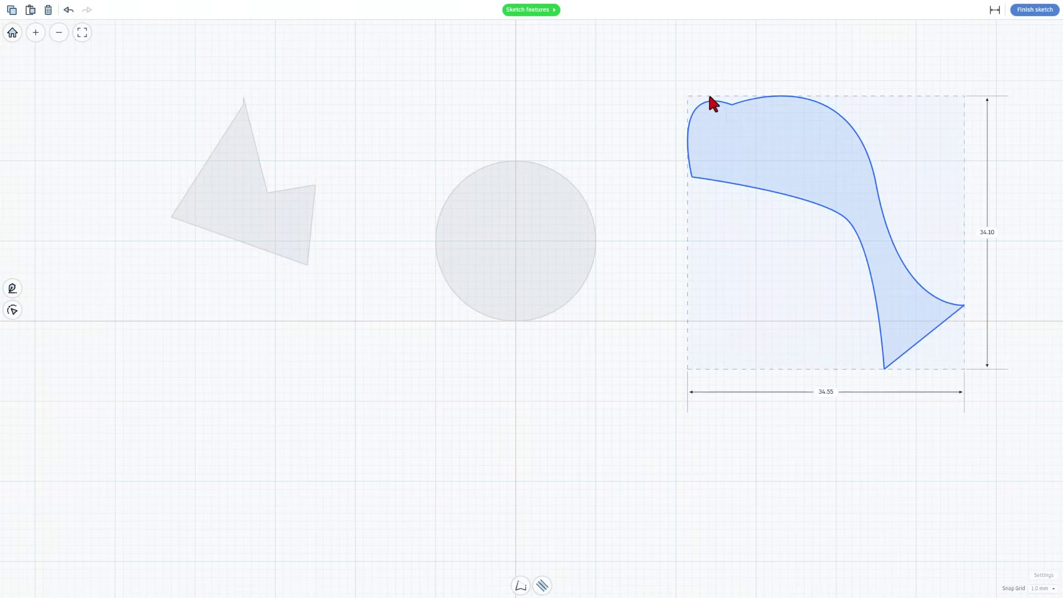
# Step: Pull the top point's handle to dent the top edge inward and reshape curves around the middle point
pyautogui.click(781, 146)
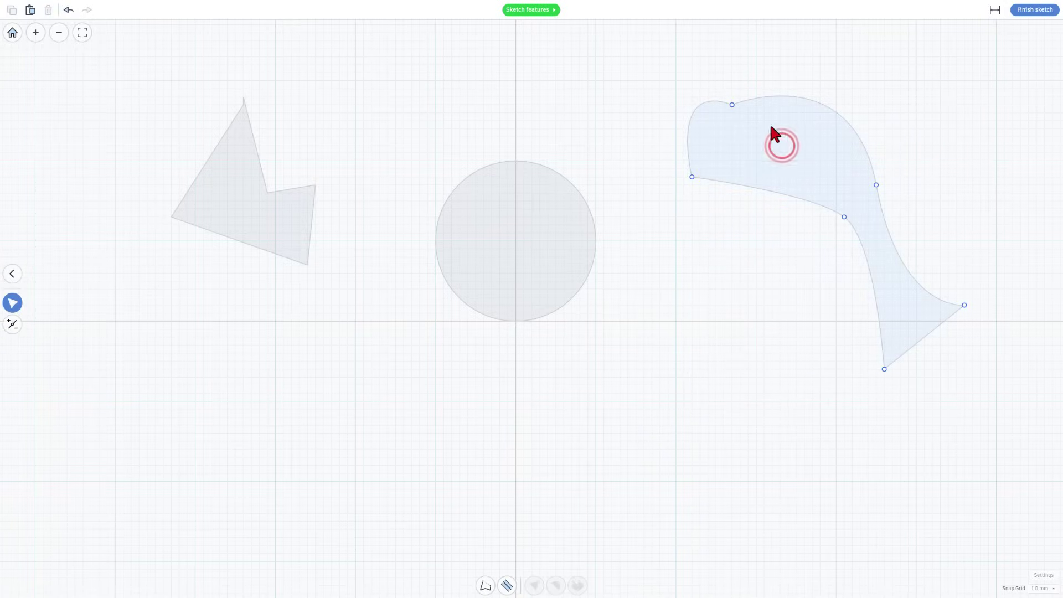
pyautogui.click(731, 104)
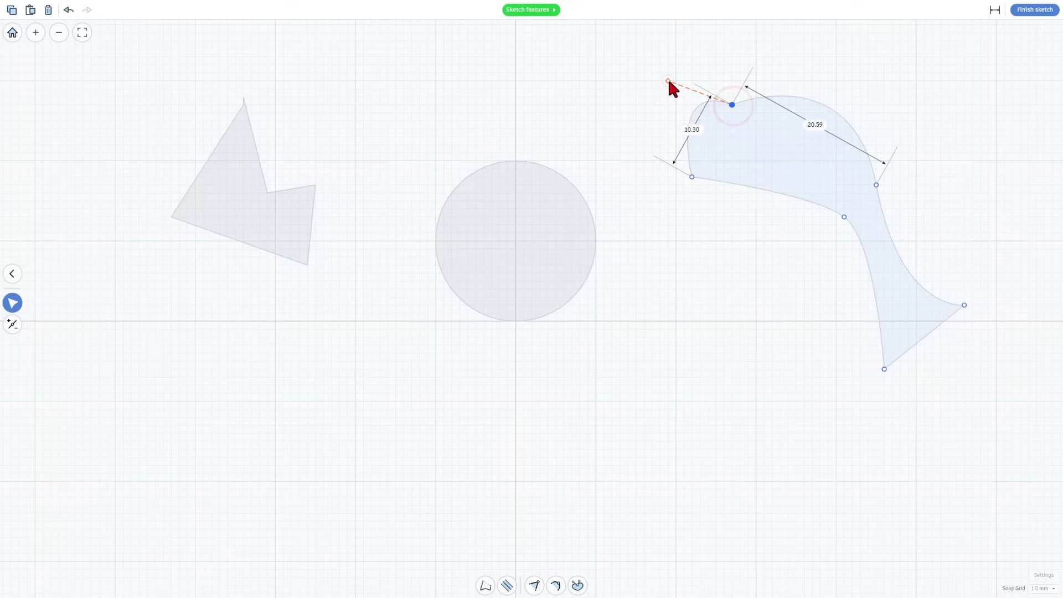
pyautogui.moveTo(668, 81); pyautogui.dragTo(779, 161)
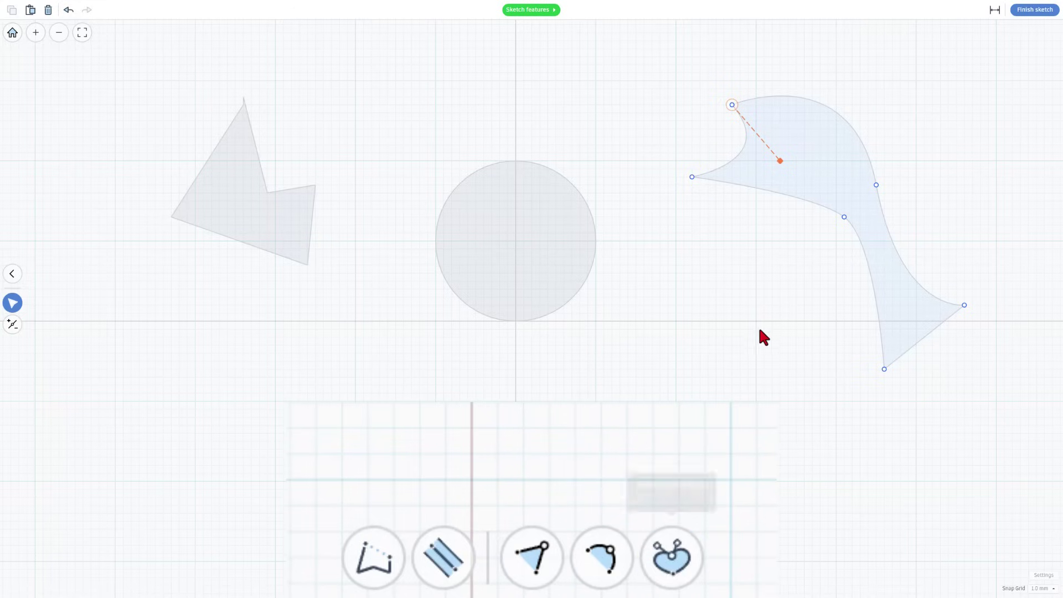
pyautogui.click(841, 219)
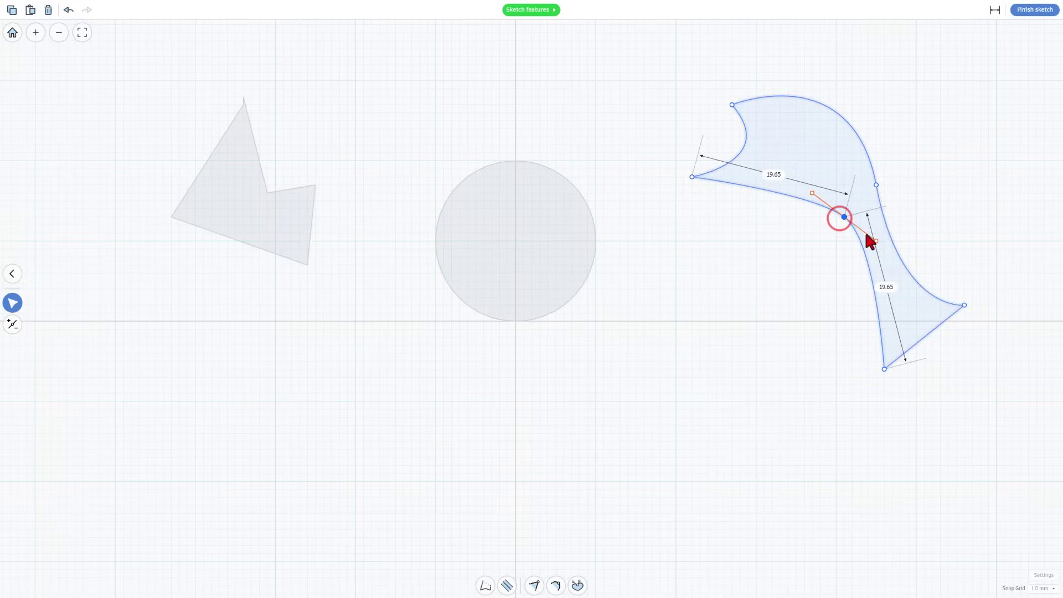
pyautogui.moveTo(885, 249)
pyautogui.mouseDown()
pyautogui.moveTo(897, 292)
pyautogui.moveTo(878, 231)
pyautogui.mouseUp()
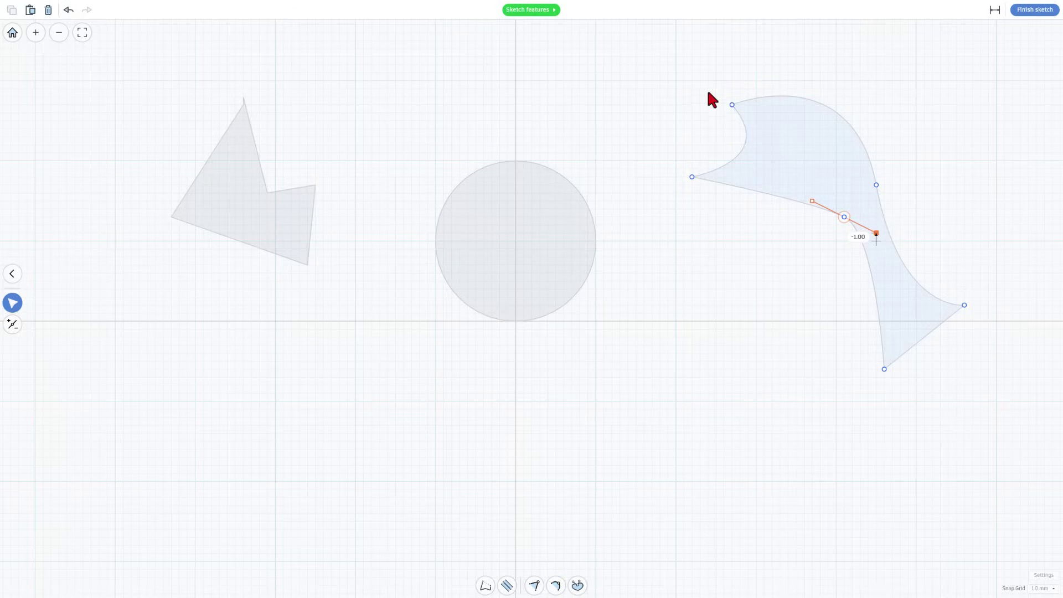
# Step: Straighten the shape's lower-left edge into a line about 29.65 mm long
pyautogui.click(731, 104)
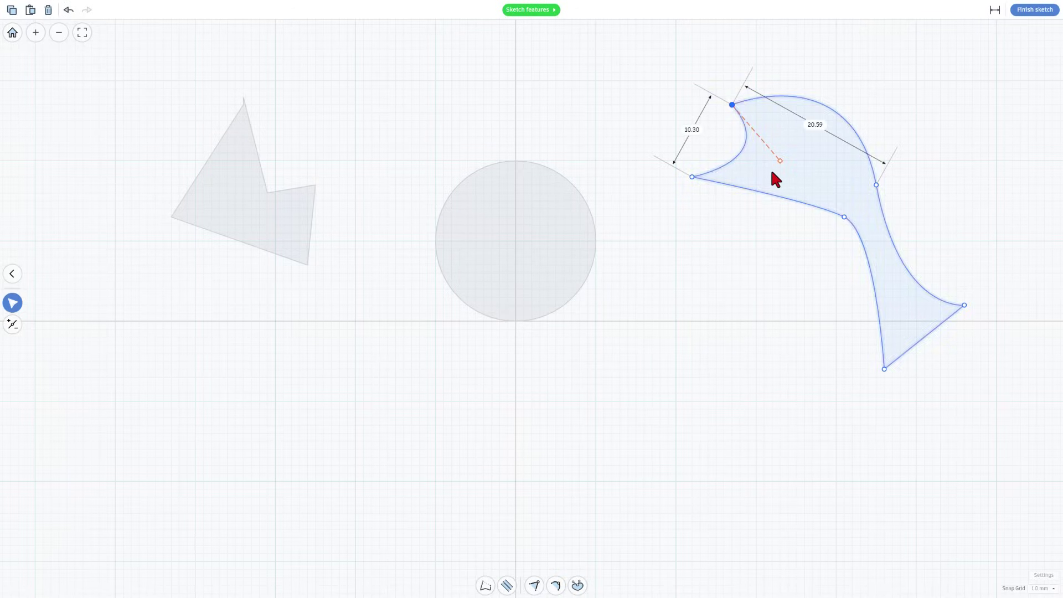
pyautogui.press('1')
pyautogui.click(759, 197)
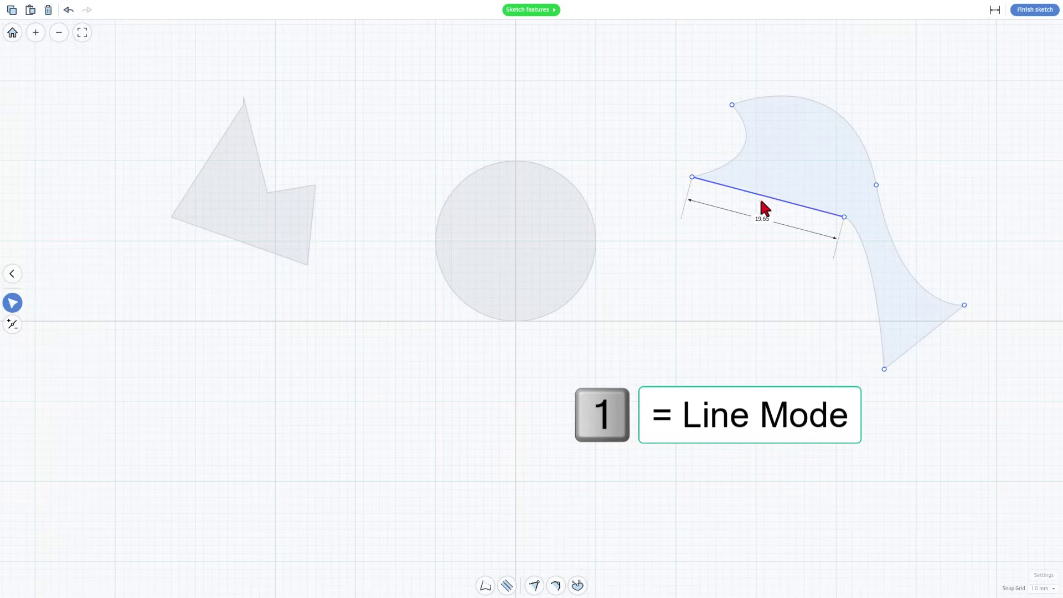
pyautogui.click(759, 267)
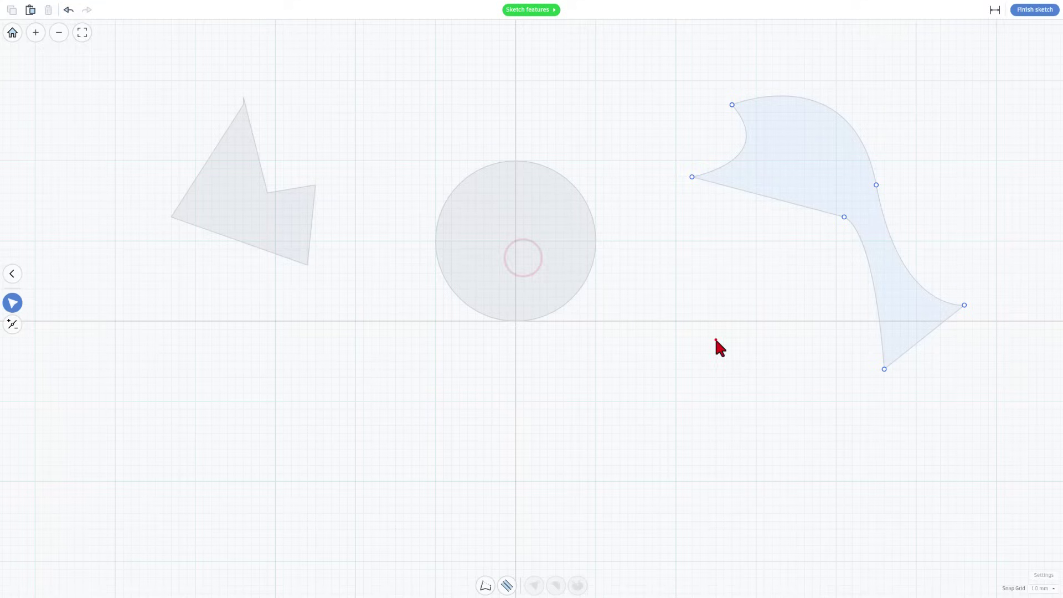
pyautogui.click(715, 339)
pyautogui.click(770, 278)
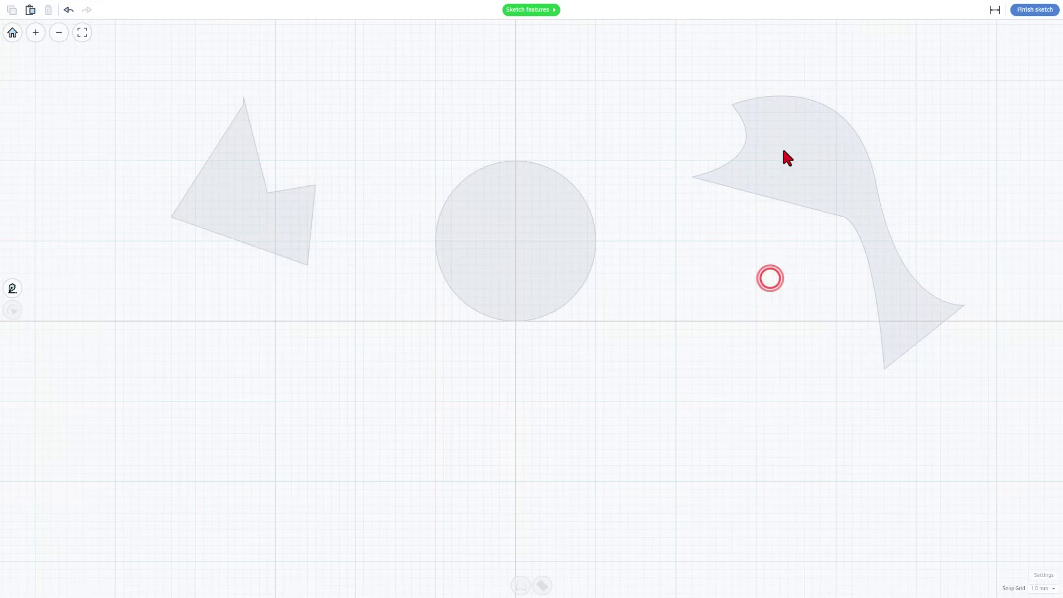
pyautogui.click(498, 234)
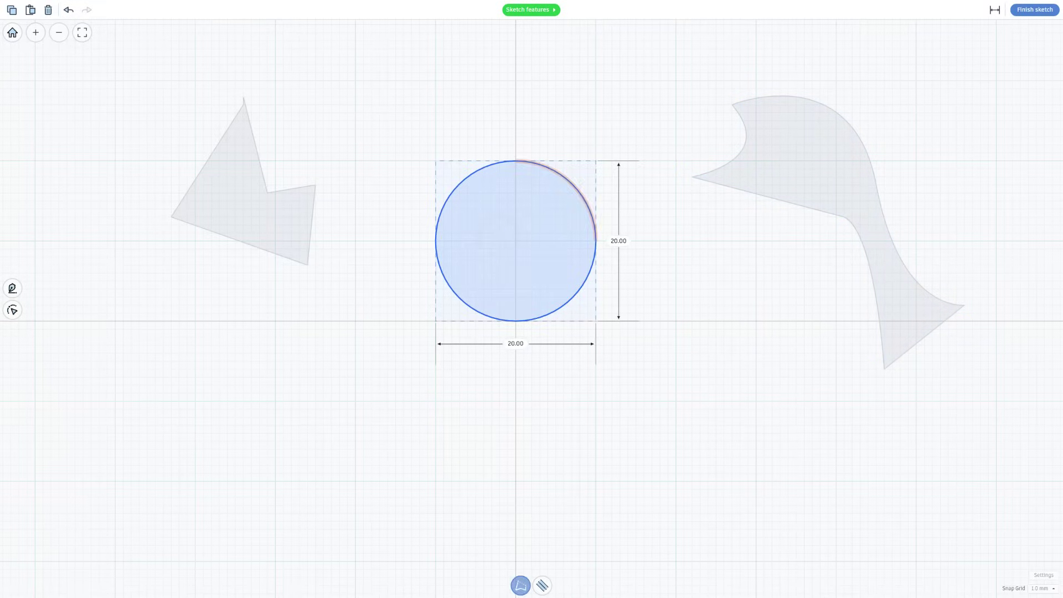
# Step: Give the circle a 1.5-wide, centre-aligned stroke so it becomes a hollow ring
pyautogui.click(542, 586)
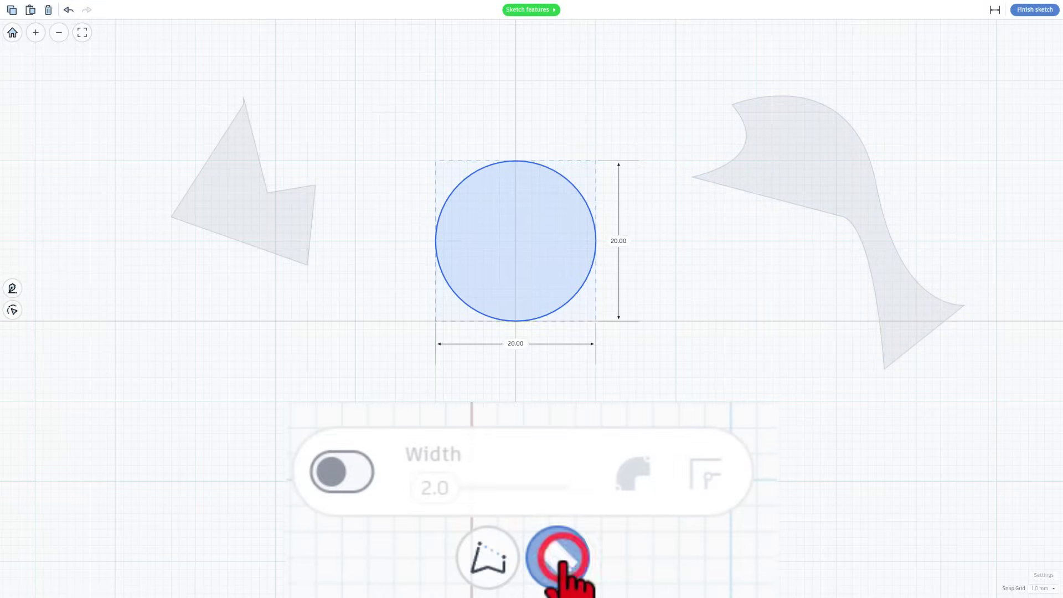
pyautogui.click(346, 474)
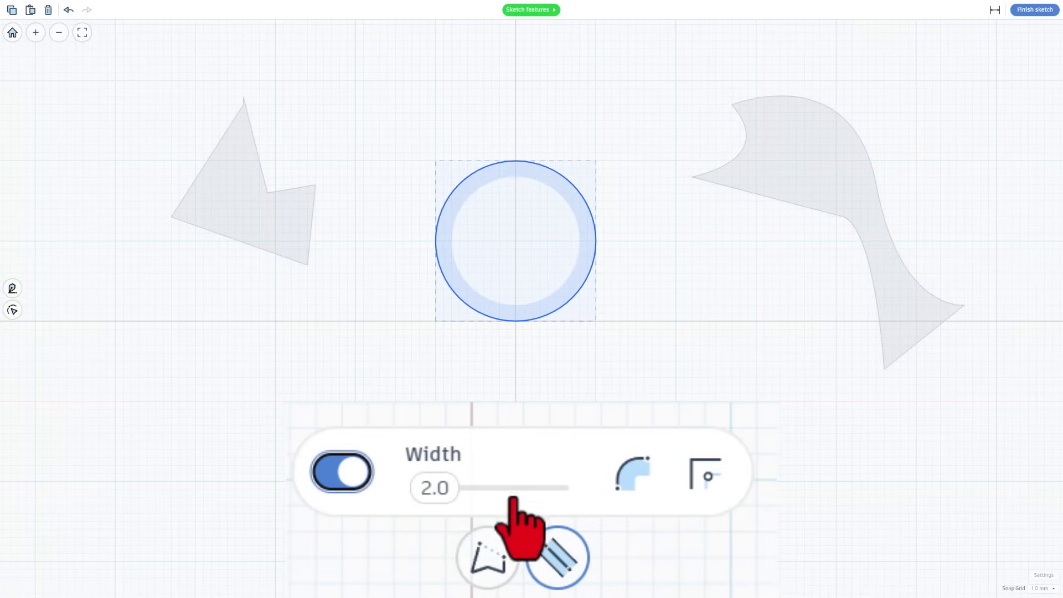
pyautogui.click(433, 487)
pyautogui.write('1.5')
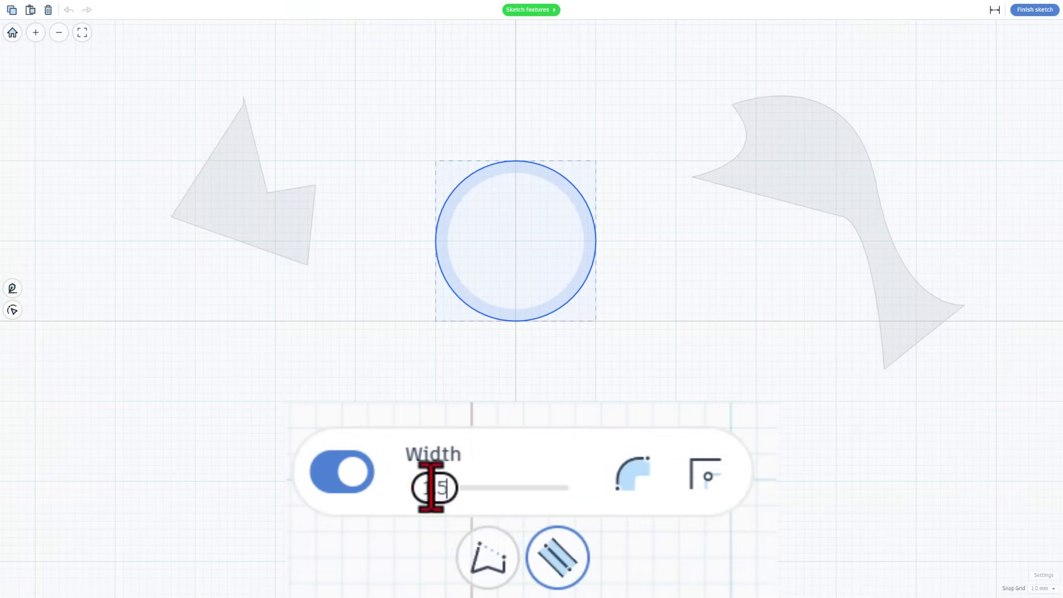
pyautogui.click(629, 442)
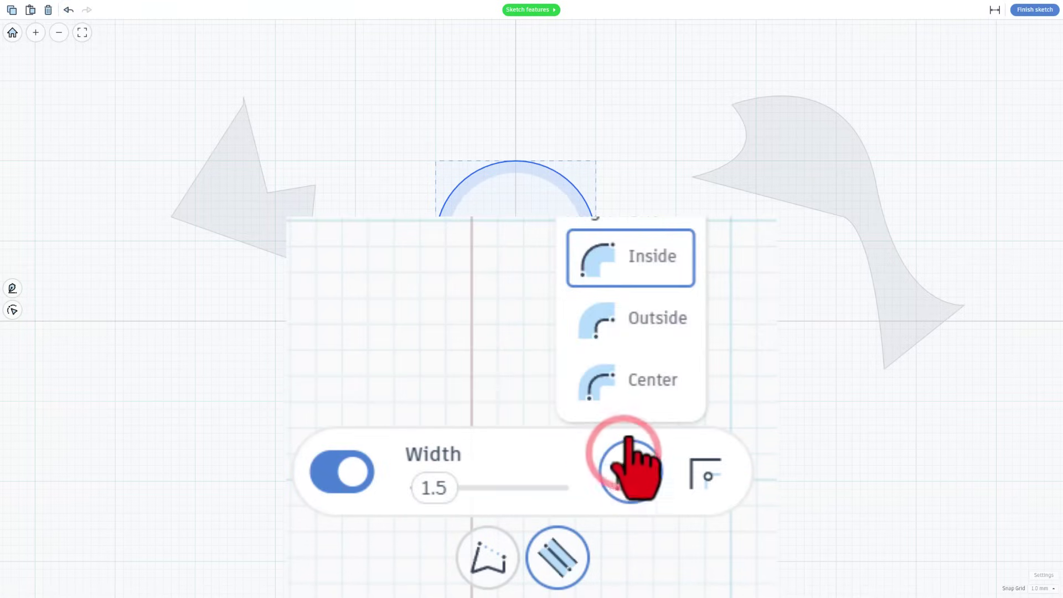
pyautogui.click(652, 375)
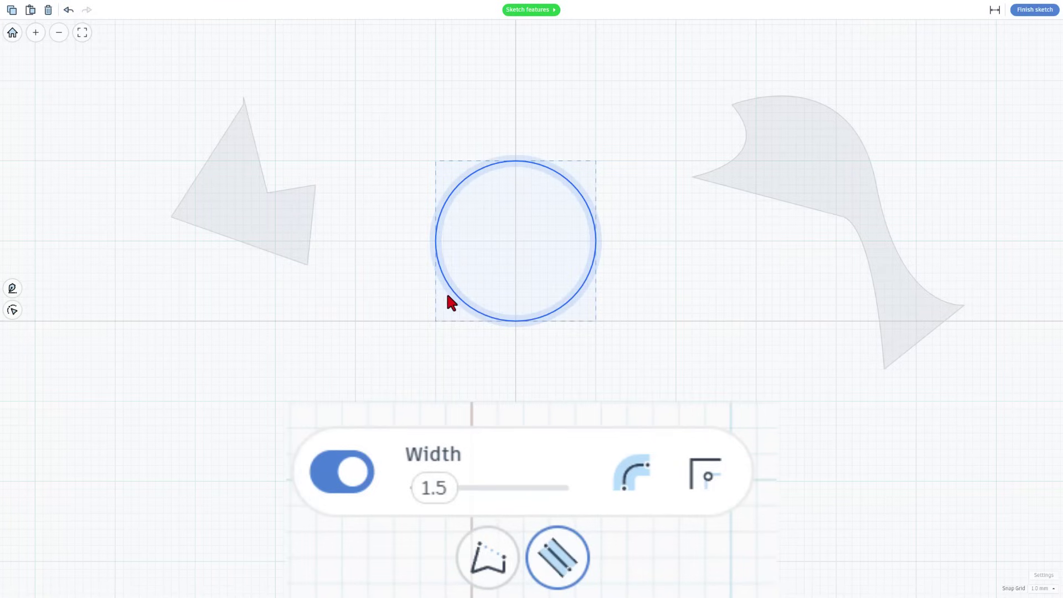
pyautogui.click(704, 474)
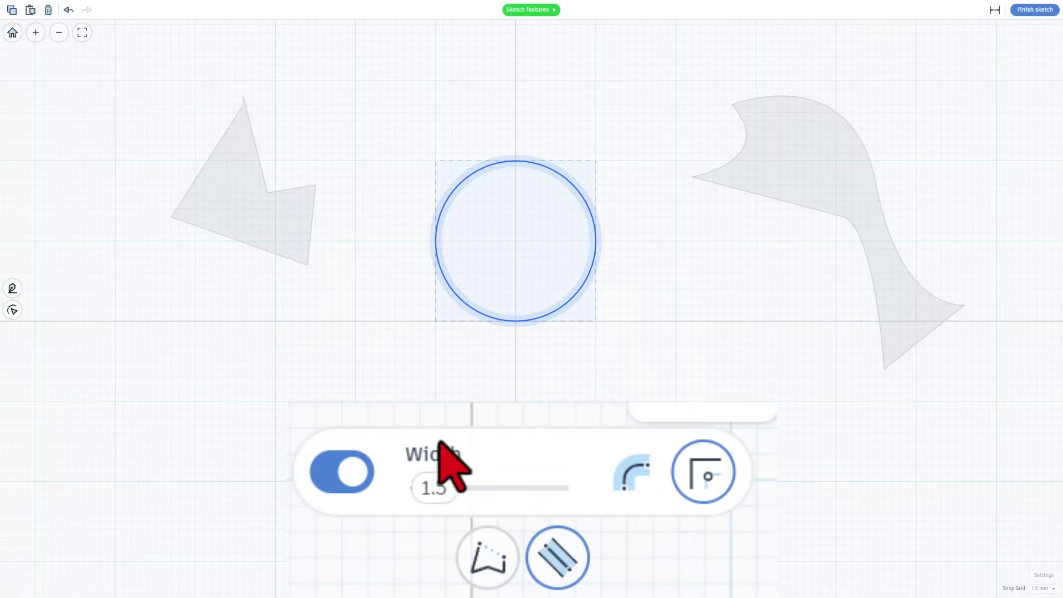
# Step: Open the ring's path and drag its right end down into a hook
pyautogui.click(485, 557)
pyautogui.click(485, 556)
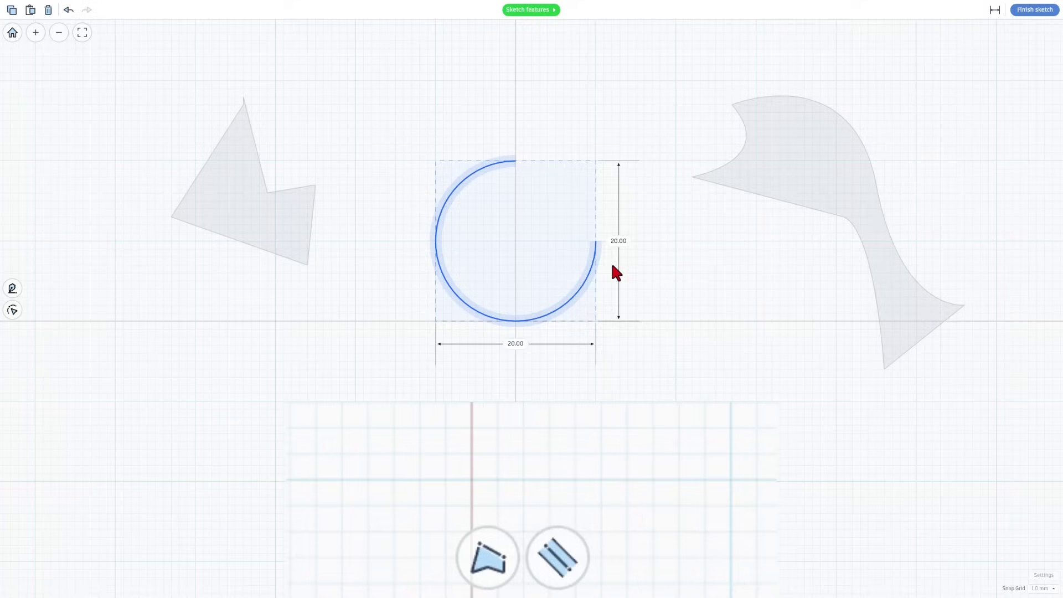
pyautogui.click(585, 276)
pyautogui.click(453, 294)
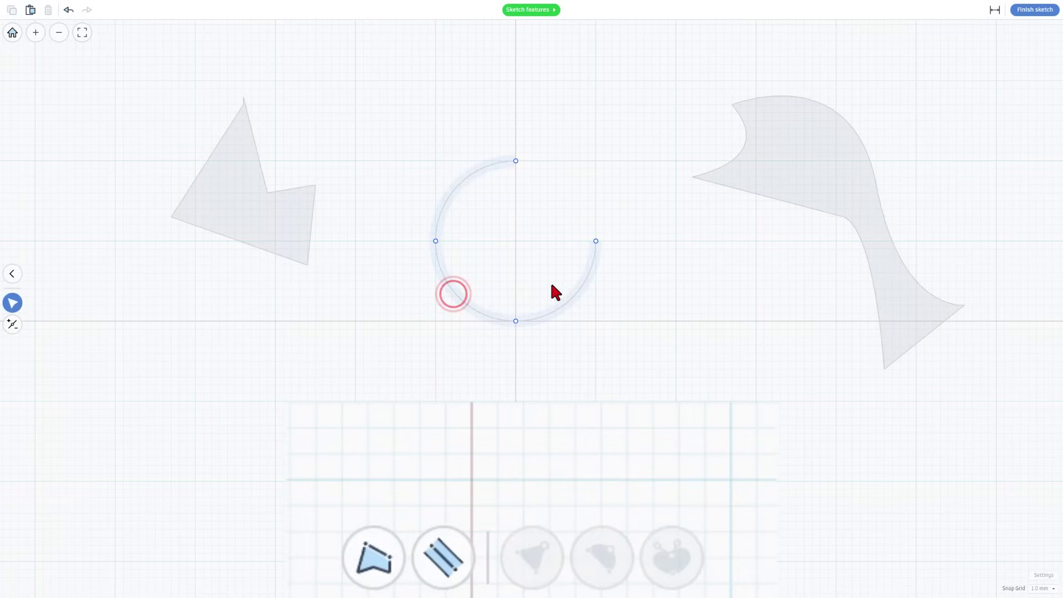
pyautogui.moveTo(596, 241); pyautogui.dragTo(692, 323)
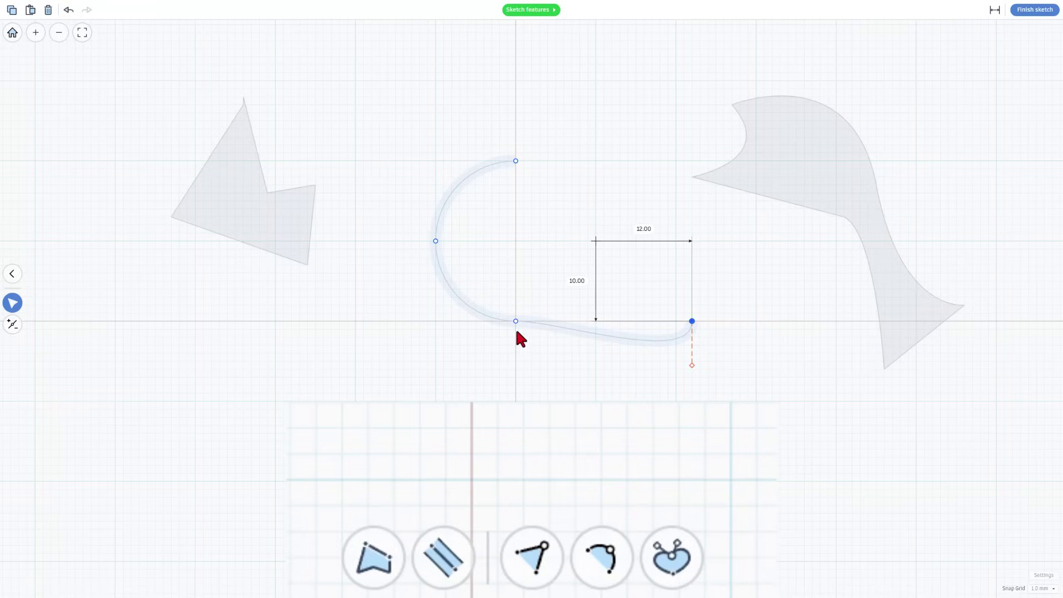
# Step: Straighten the lower curved segment into a 22.00-long line
pyautogui.press('1')
pyautogui.click(620, 337)
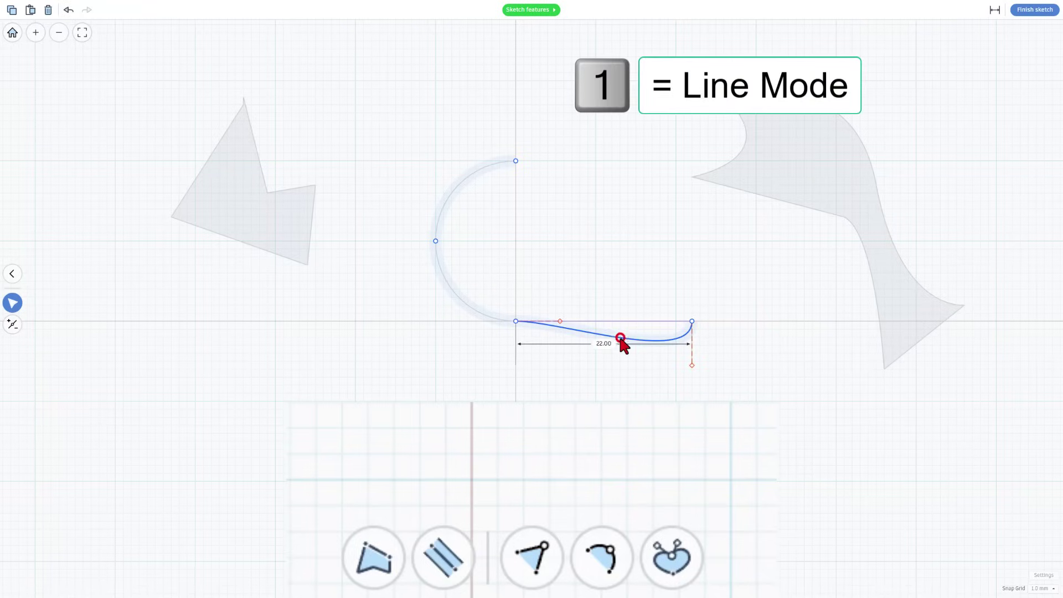
pyautogui.press('1')
pyautogui.click(569, 254)
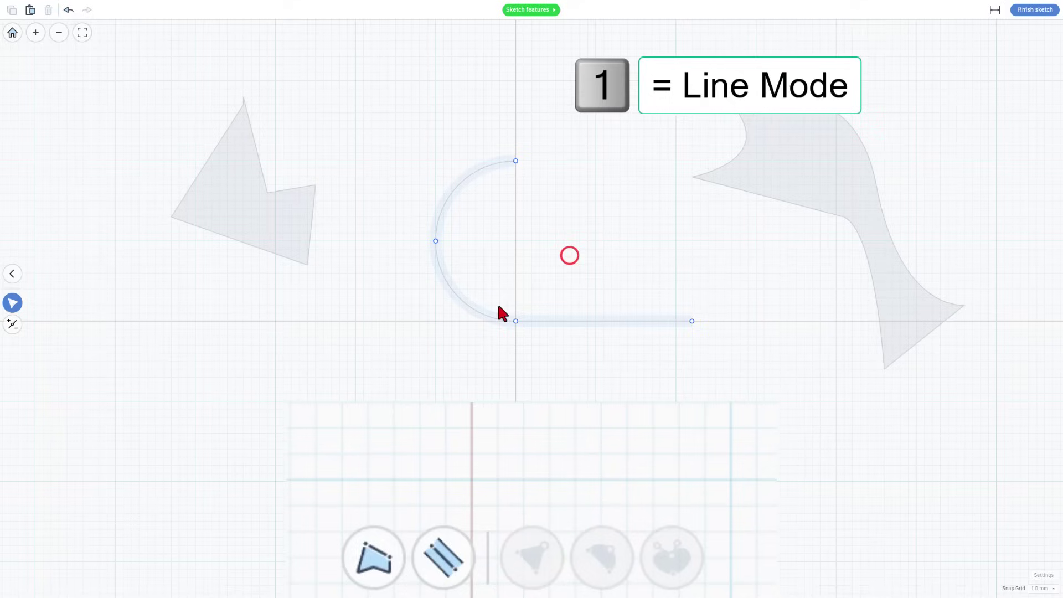
pyautogui.click(562, 320)
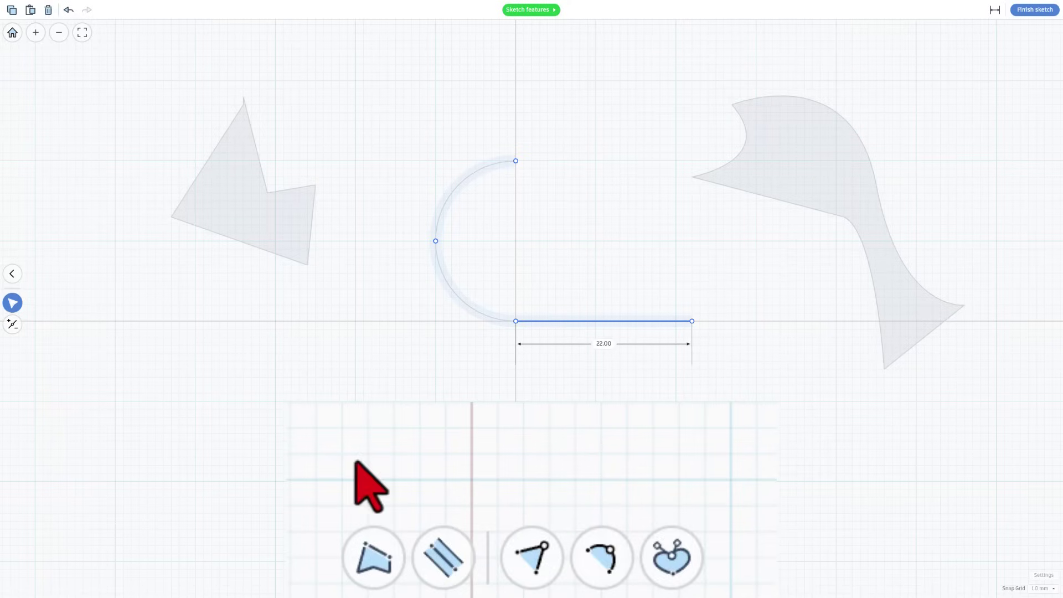
# Step: Widen the hook path's stroke from 1.5 to about 8 and paste a duplicate of it
pyautogui.click(443, 554)
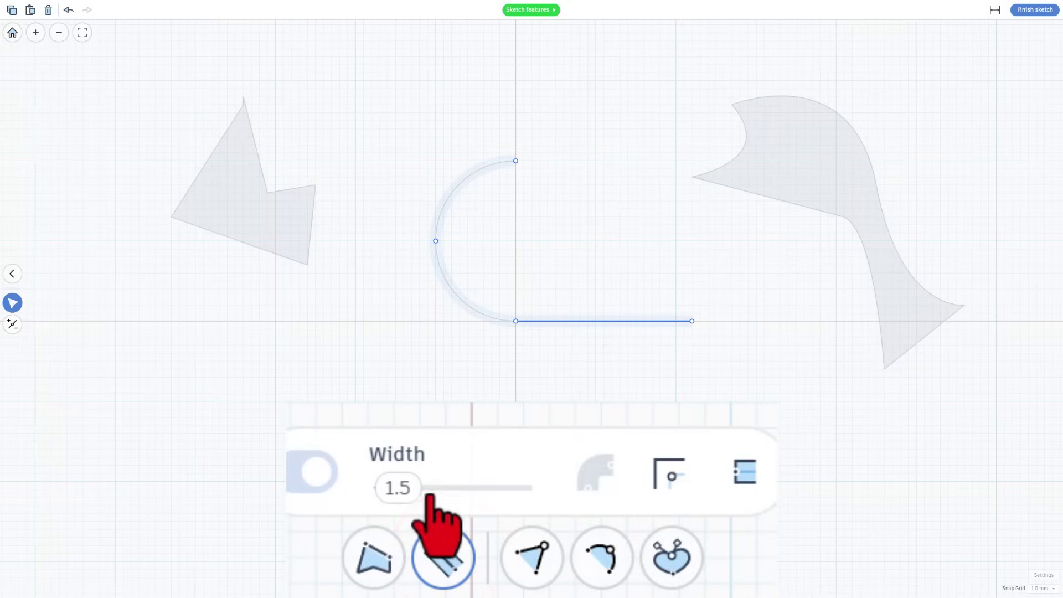
pyautogui.moveTo(399, 487)
pyautogui.mouseDown()
pyautogui.moveTo(426, 487)
pyautogui.moveTo(410, 487)
pyautogui.mouseUp()
pyautogui.hotkey('ctrl', 'c')
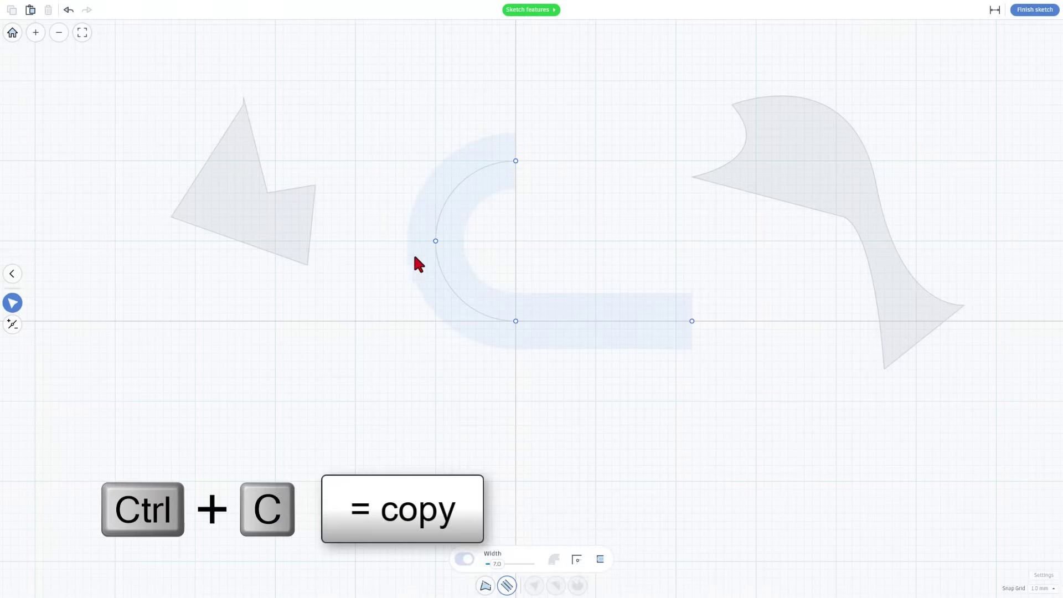
pyautogui.click(455, 222)
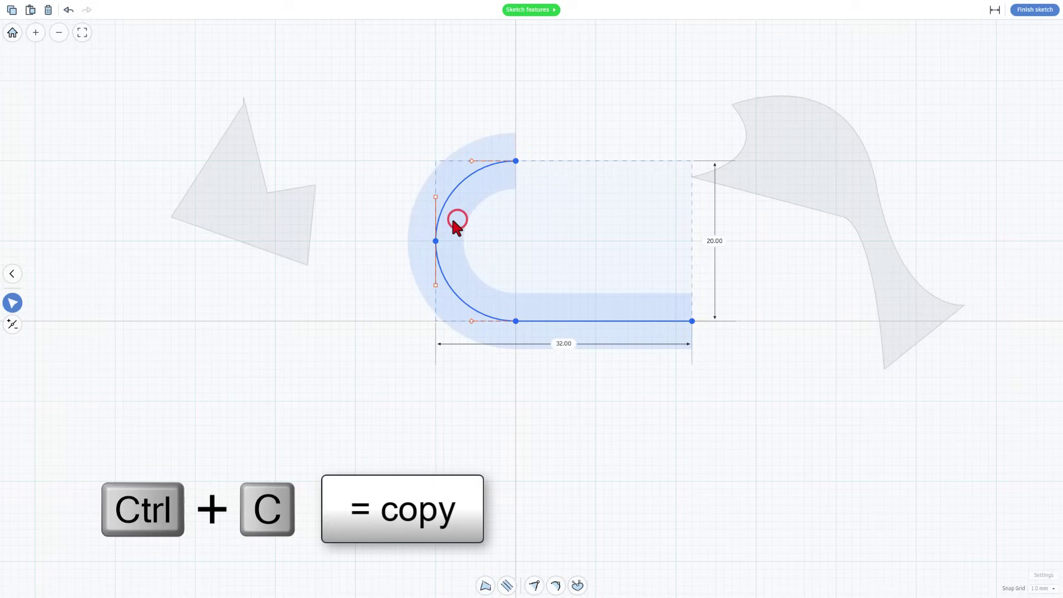
pyautogui.click(13, 10)
pyautogui.click(30, 9)
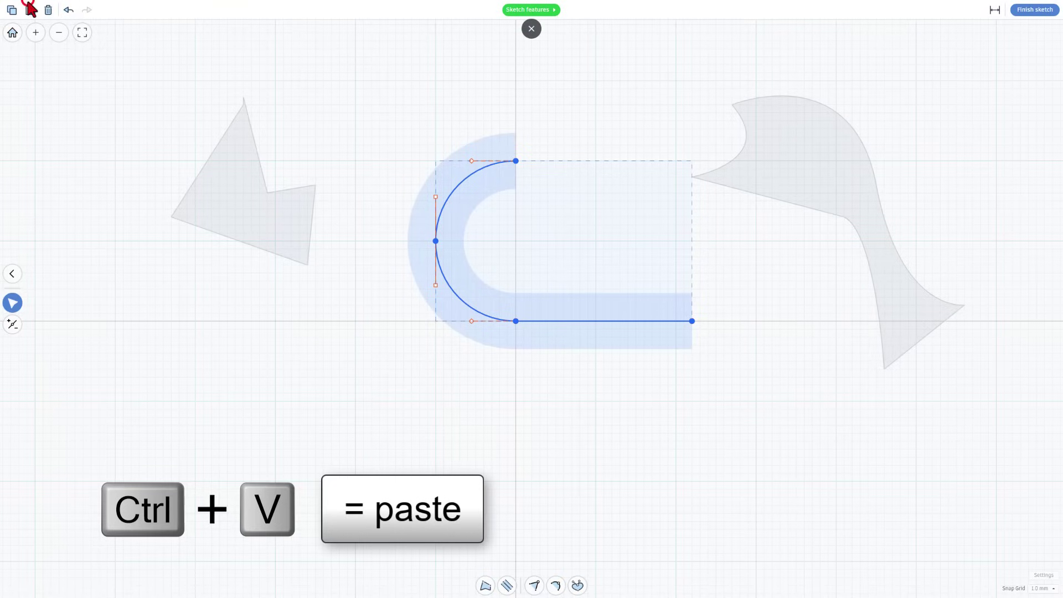
# Step: Move the pasted hook below-left of the original and add a control point on the original's arc
pyautogui.moveTo(562, 315); pyautogui.dragTo(440, 468)
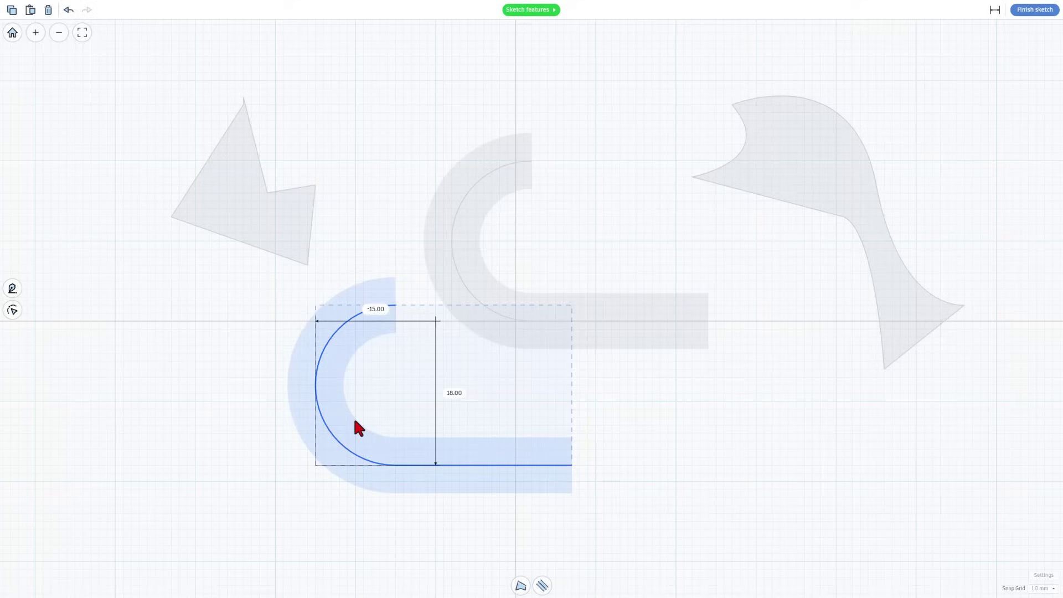
pyautogui.moveTo(342, 407)
pyautogui.mouseDown()
pyautogui.moveTo(510, 347)
pyautogui.moveTo(599, 250)
pyautogui.moveTo(597, 266)
pyautogui.moveTo(515, 346)
pyautogui.moveTo(240, 354)
pyautogui.moveTo(333, 408)
pyautogui.moveTo(347, 389)
pyautogui.mouseUp()
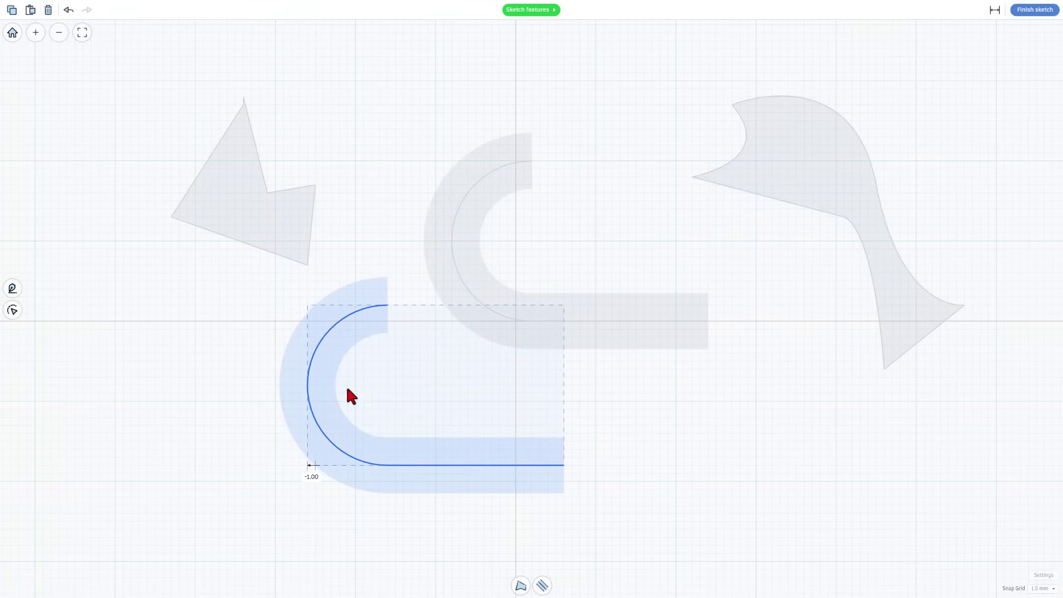
pyautogui.click(454, 229)
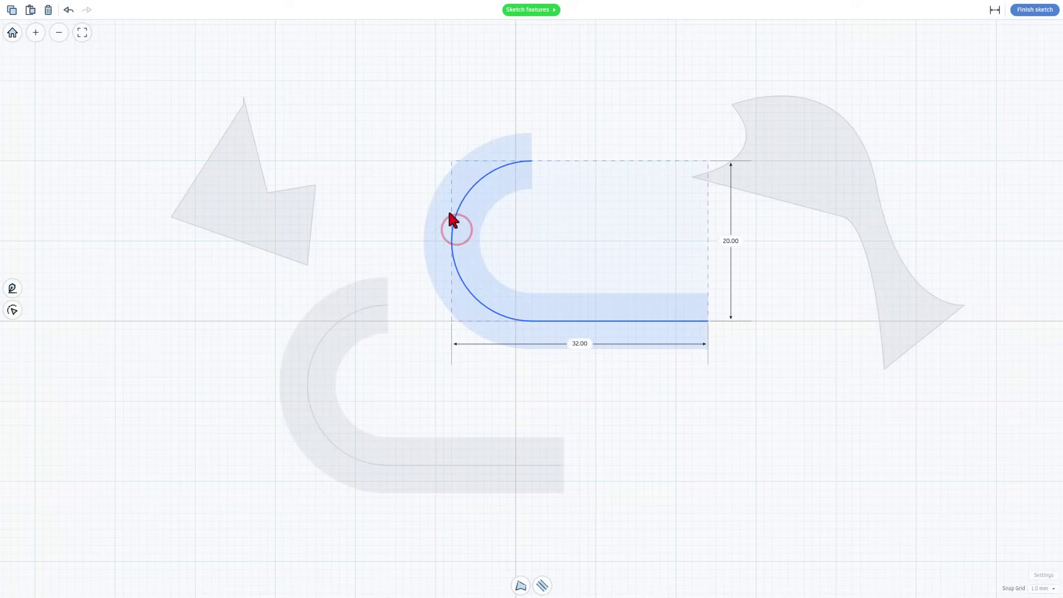
pyautogui.doubleClick(456, 219)
pyautogui.click(450, 238)
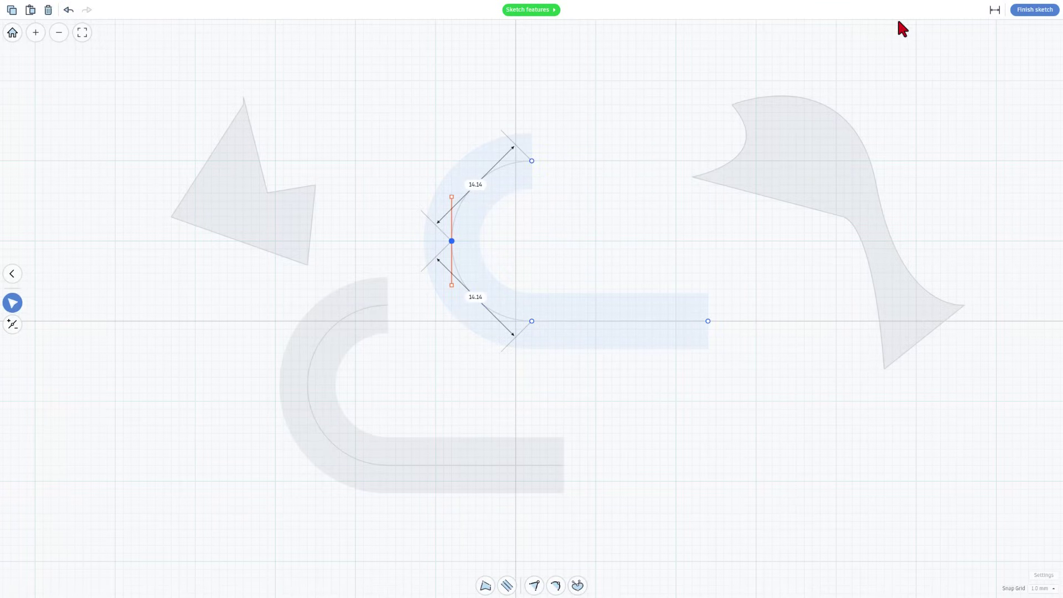
# Step: Hide the dimension labels and finish the sketch, turning it into four raised solids
pyautogui.click(994, 10)
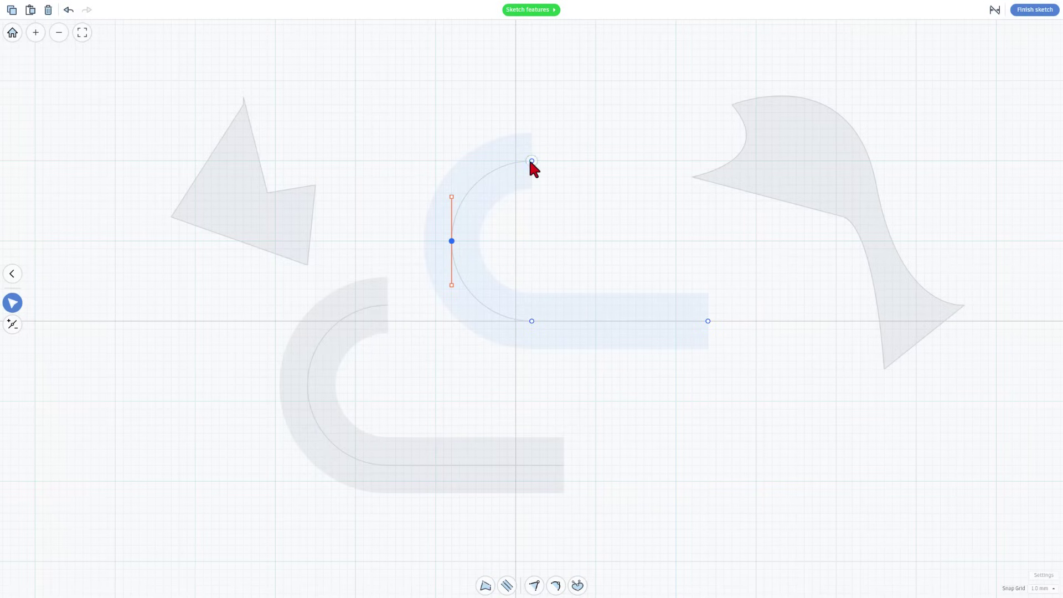
pyautogui.click(401, 186)
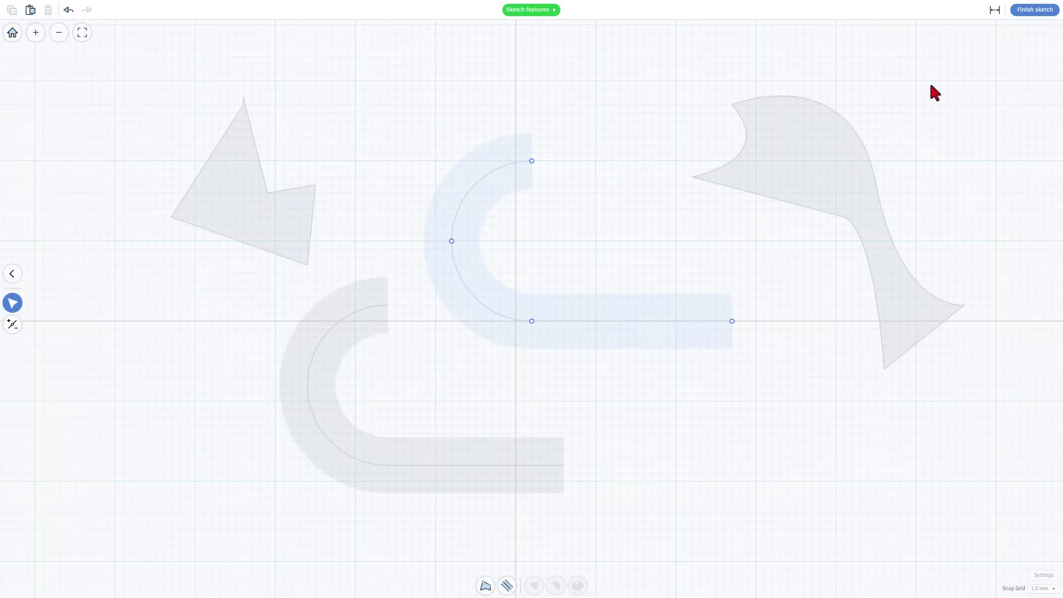
pyautogui.click(1035, 11)
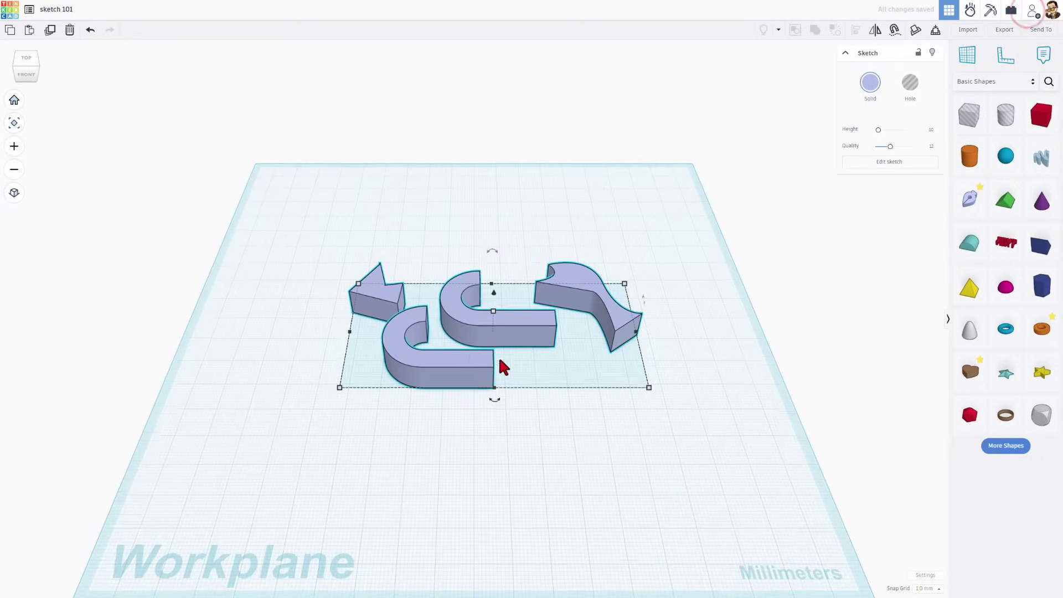
# Step: Delete the four sample sketch shapes and place a new Sketch shape on the workplane
pyautogui.click(528, 401)
pyautogui.click(499, 319)
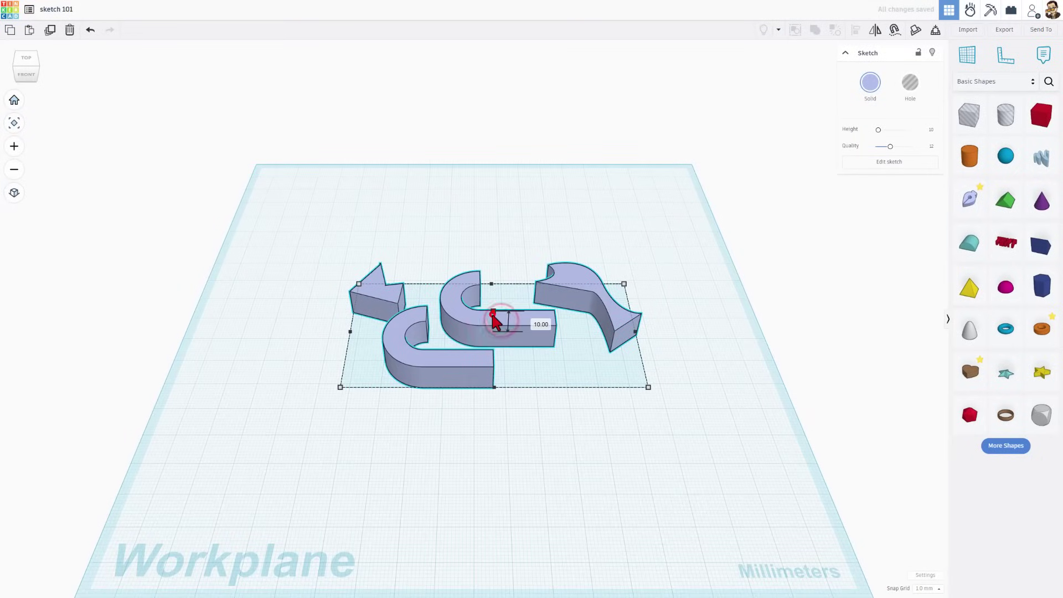
pyautogui.moveTo(493, 313)
pyautogui.mouseDown()
pyautogui.moveTo(500, 297)
pyautogui.moveTo(507, 387)
pyautogui.mouseUp()
pyautogui.moveTo(507, 387); pyautogui.dragTo(501, 341, button='right')
pyautogui.press('Delete')
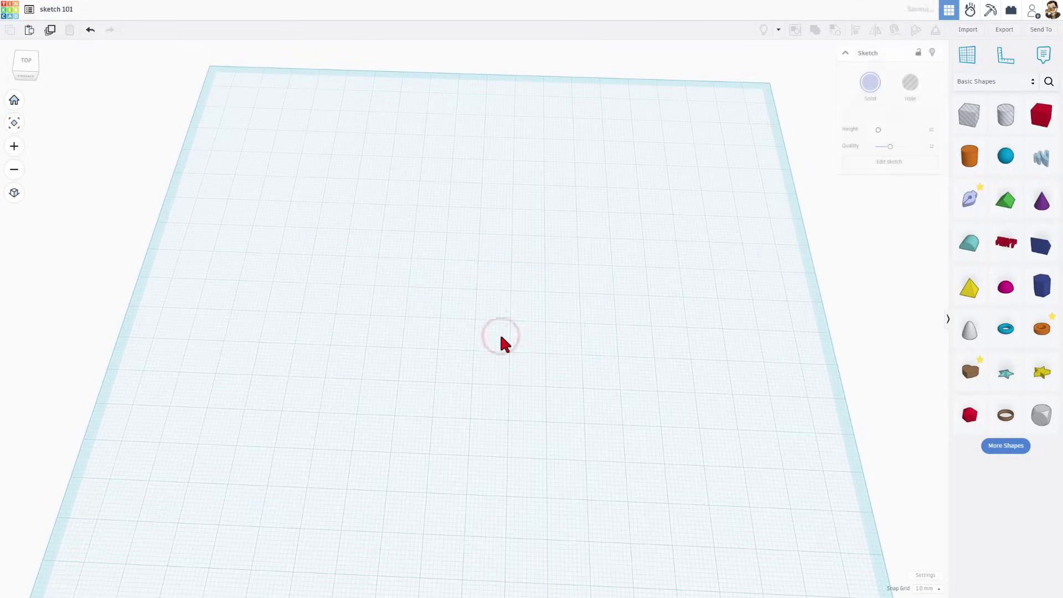
pyautogui.scroll(-1, 642, 299)
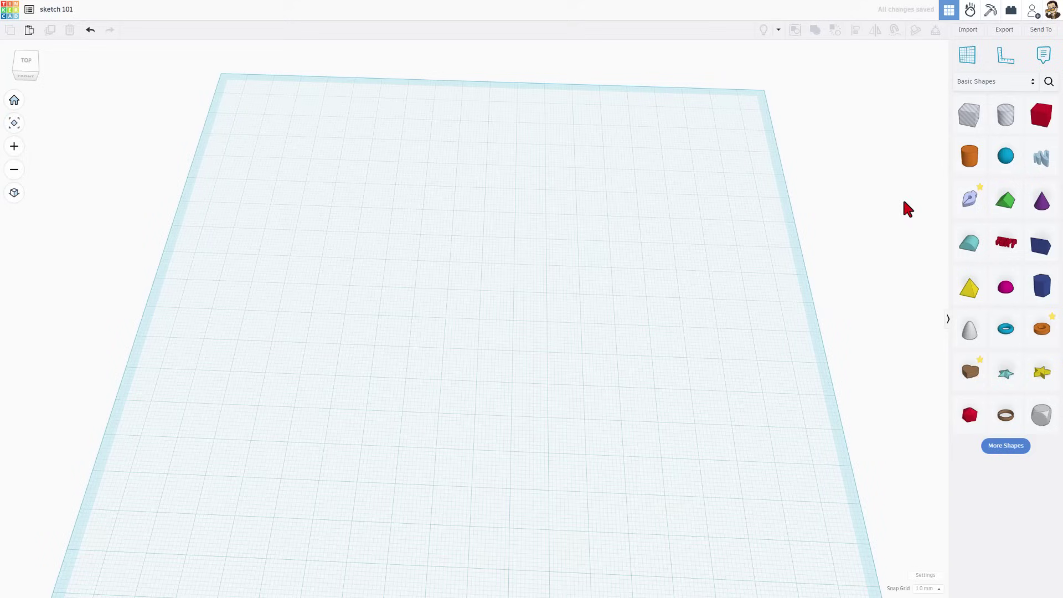
pyautogui.moveTo(965, 202)
pyautogui.mouseDown()
pyautogui.moveTo(523, 330)
pyautogui.moveTo(477, 317)
pyautogui.mouseUp()
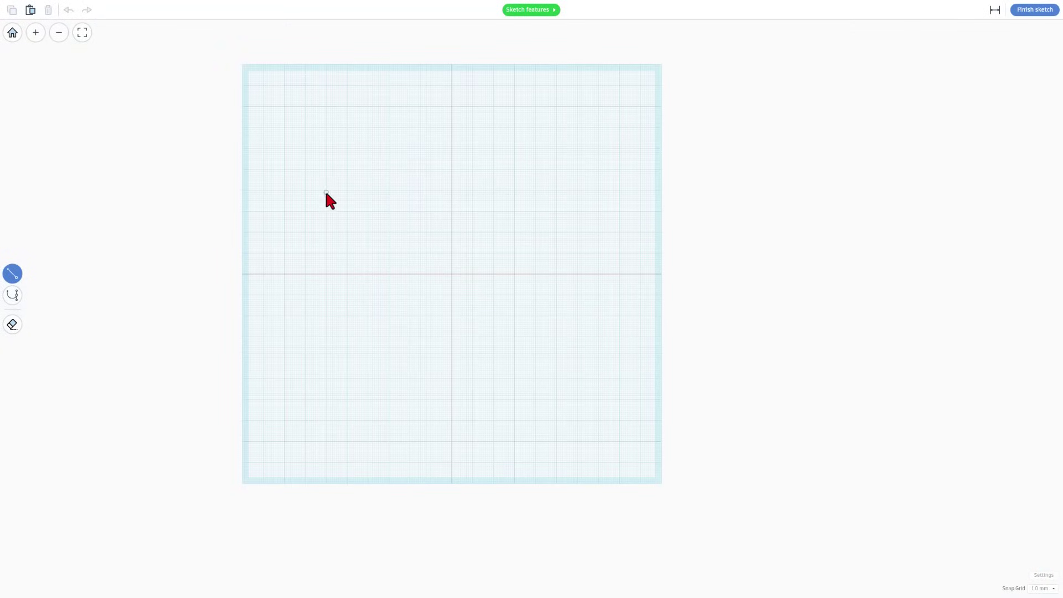
# Step: Draw a closed 170.00 by 120.00 rectangle with the line tool, starting near the grid's top-left
pyautogui.click(284, 128)
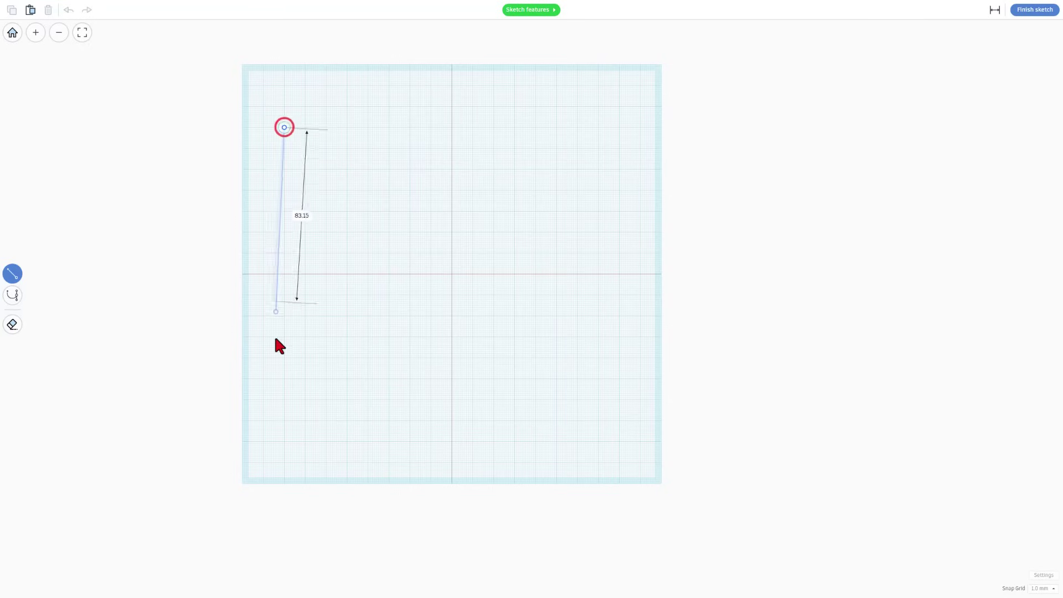
pyautogui.click(284, 378)
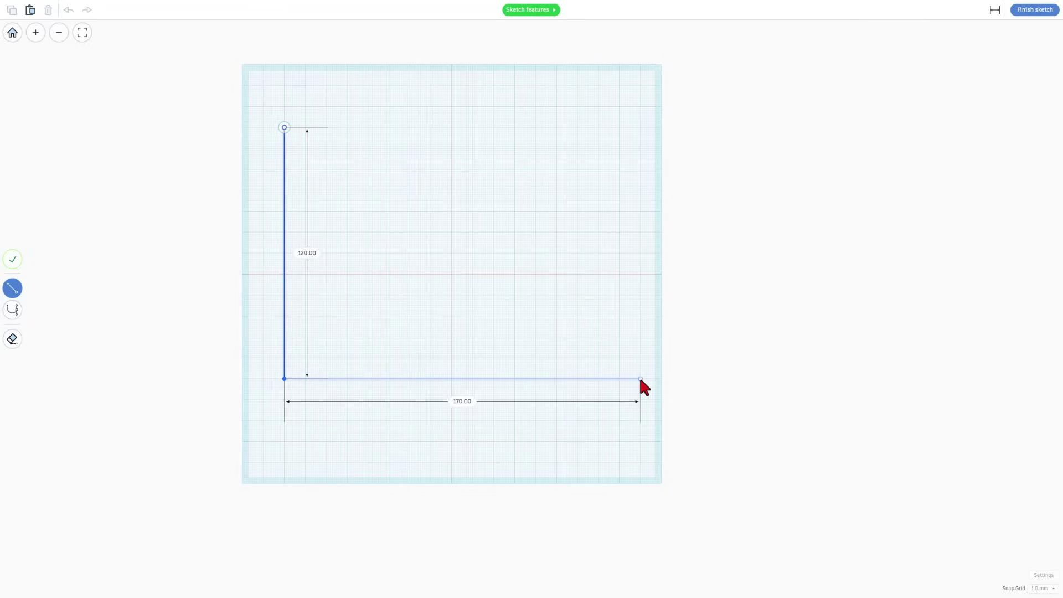
pyautogui.click(639, 378)
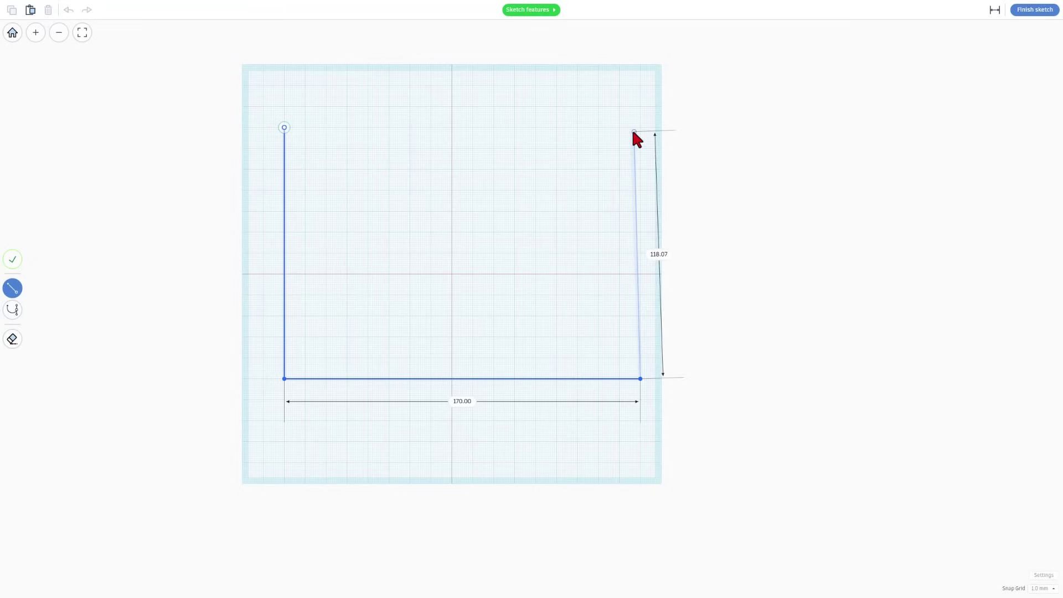
pyautogui.click(640, 127)
pyautogui.click(284, 128)
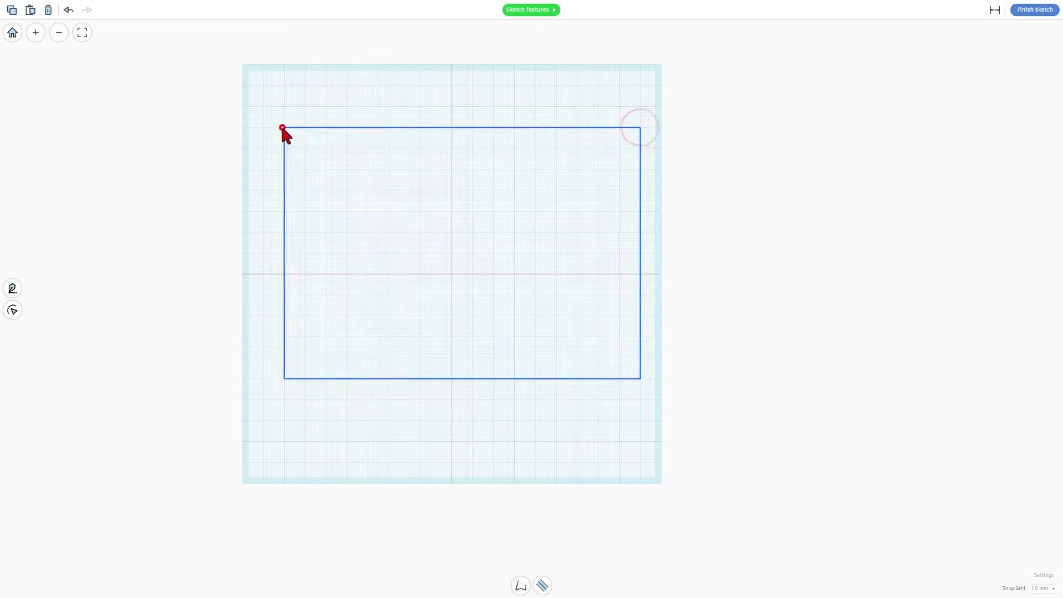
pyautogui.click(282, 128)
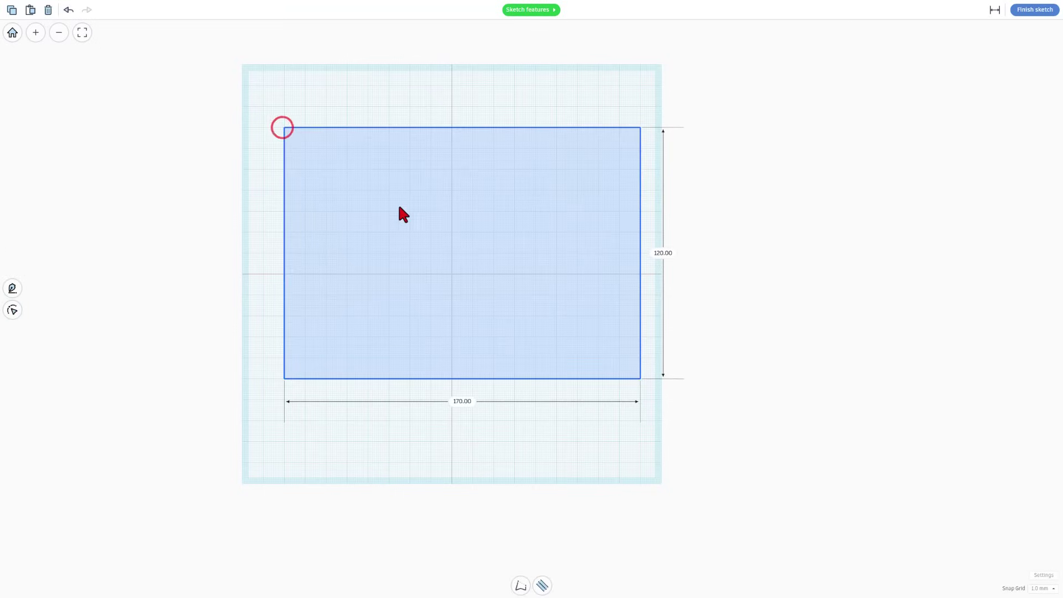
# Step: Move the rectangle's top edge down 12.00, its left edge outward, and its right edge slightly inward
pyautogui.click(465, 202)
pyautogui.moveTo(463, 127); pyautogui.dragTo(463, 151)
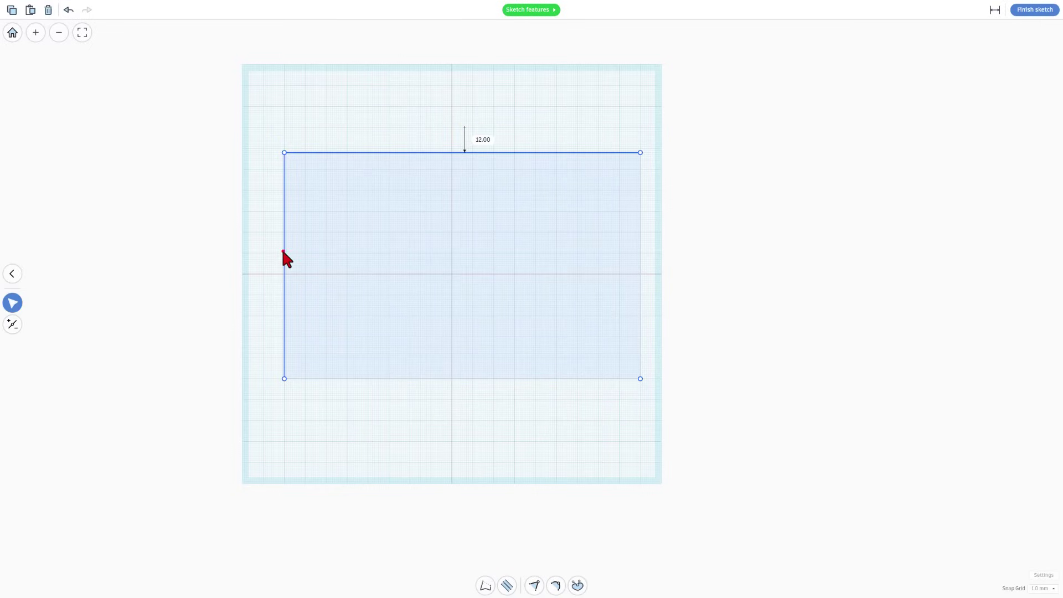
pyautogui.moveTo(283, 251); pyautogui.dragTo(264, 253)
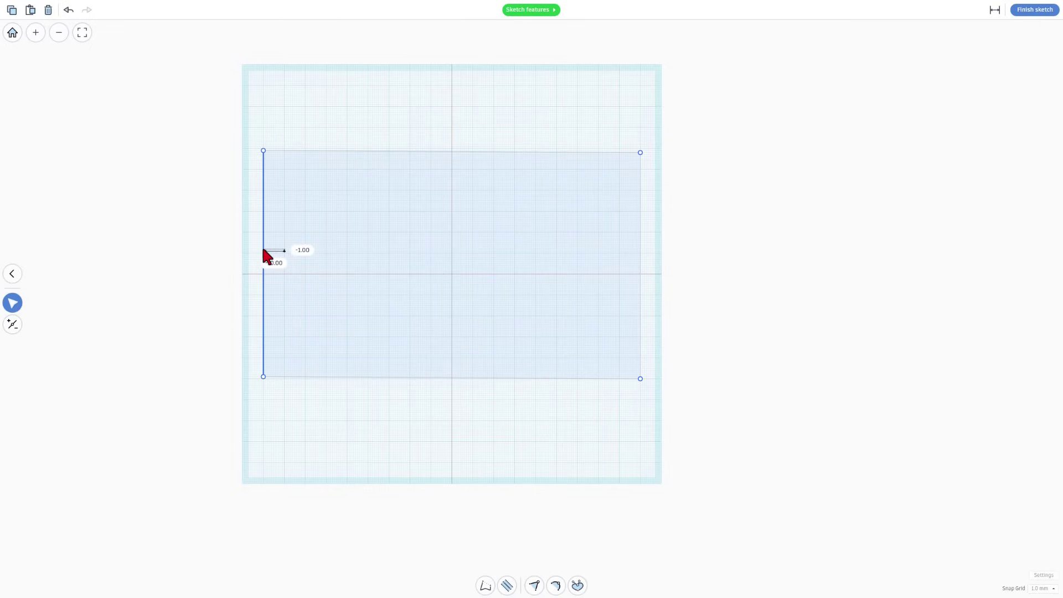
pyautogui.click(612, 301)
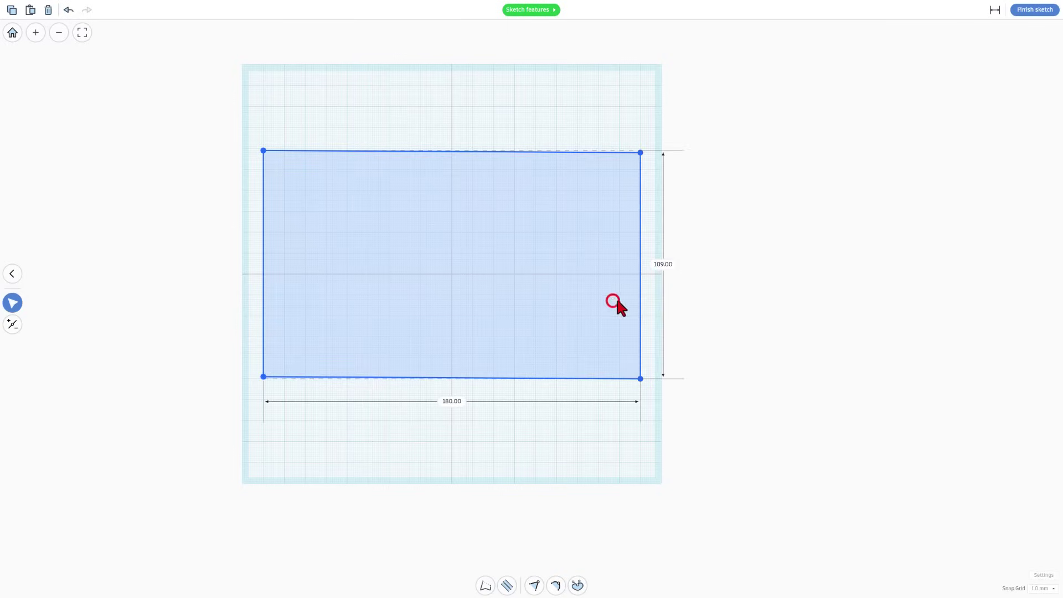
pyautogui.click(639, 306)
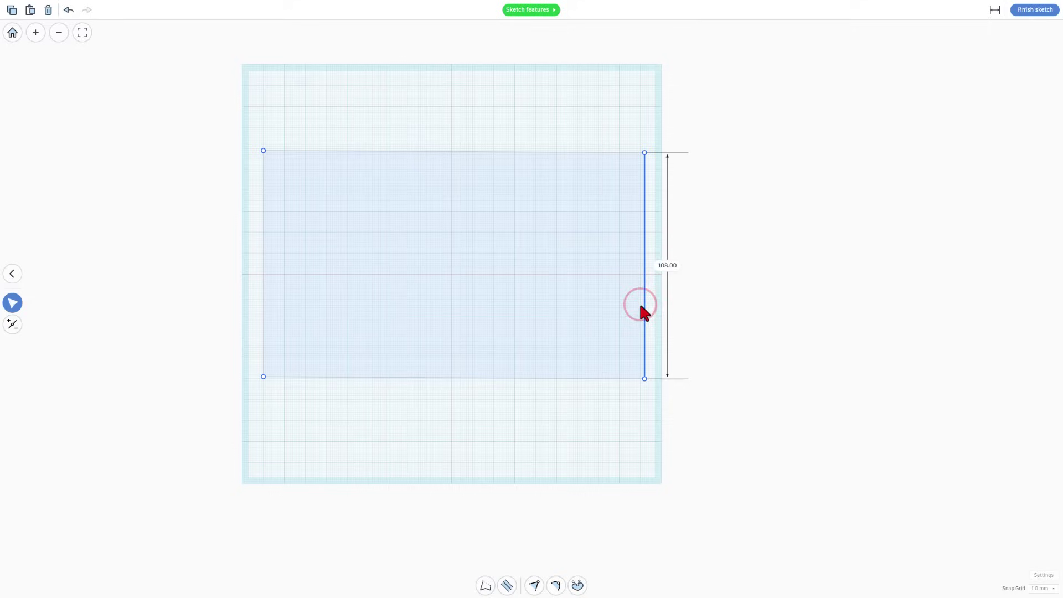
pyautogui.moveTo(635, 309); pyautogui.dragTo(633, 308)
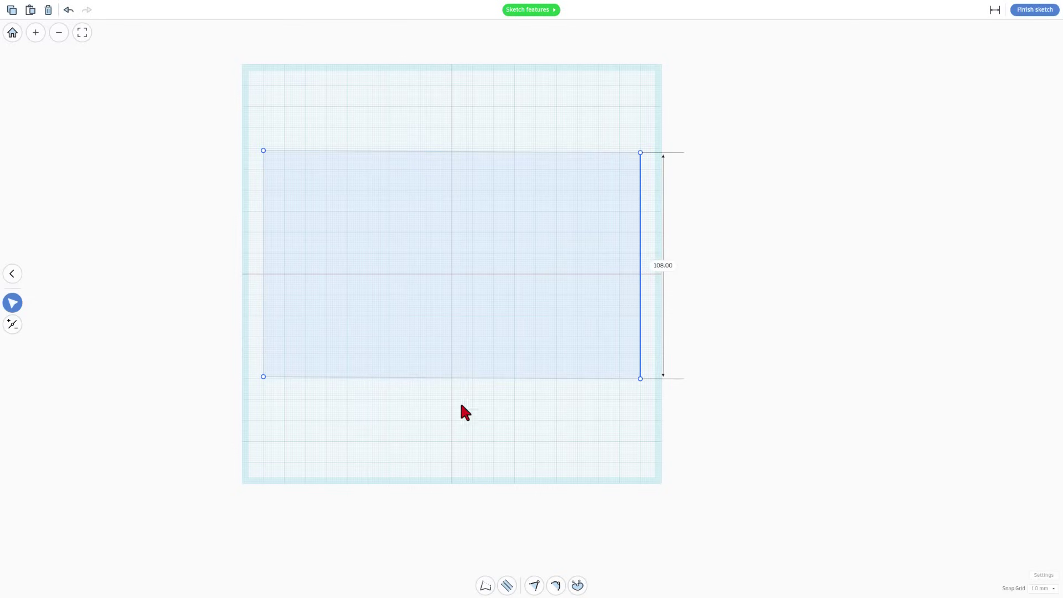
# Step: Give the rectangle a 6.0 outline width aligned Outside to form the wall frame
pyautogui.click(504, 585)
pyautogui.click(475, 558)
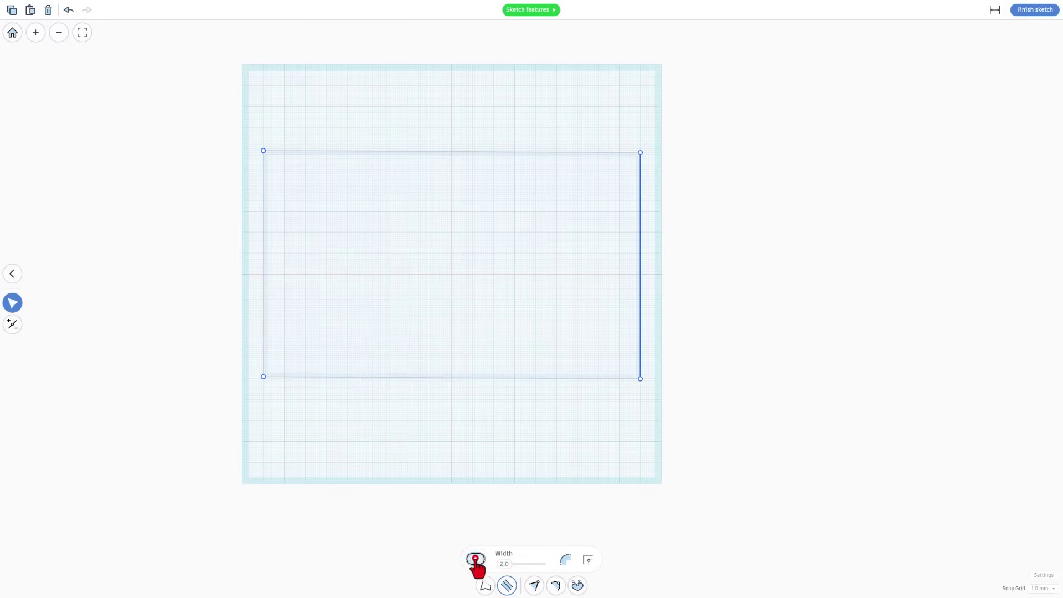
pyautogui.click(504, 563)
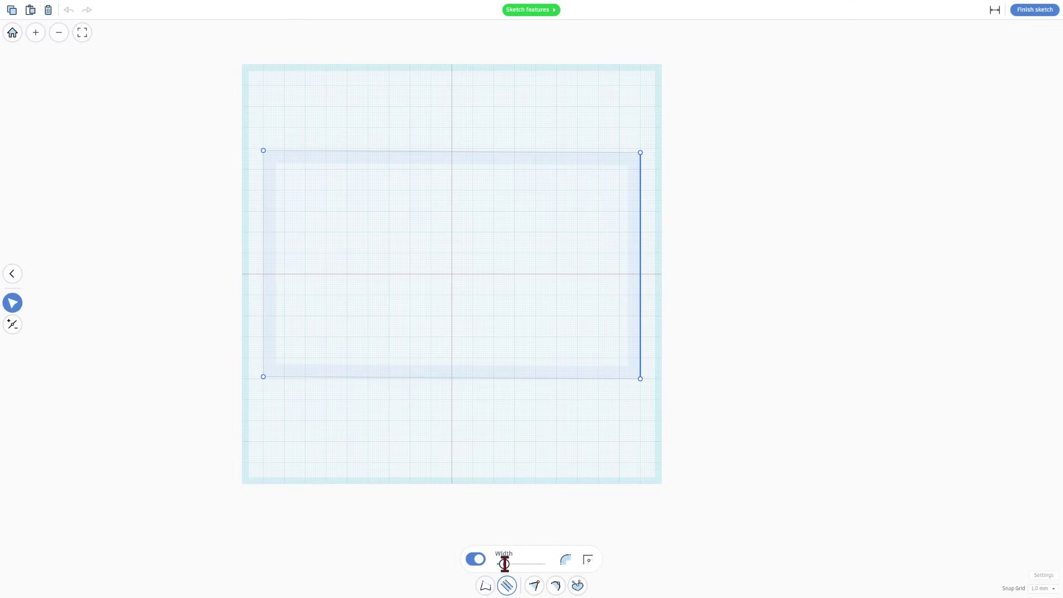
pyautogui.click(504, 588)
pyautogui.click(565, 559)
pyautogui.click(565, 516)
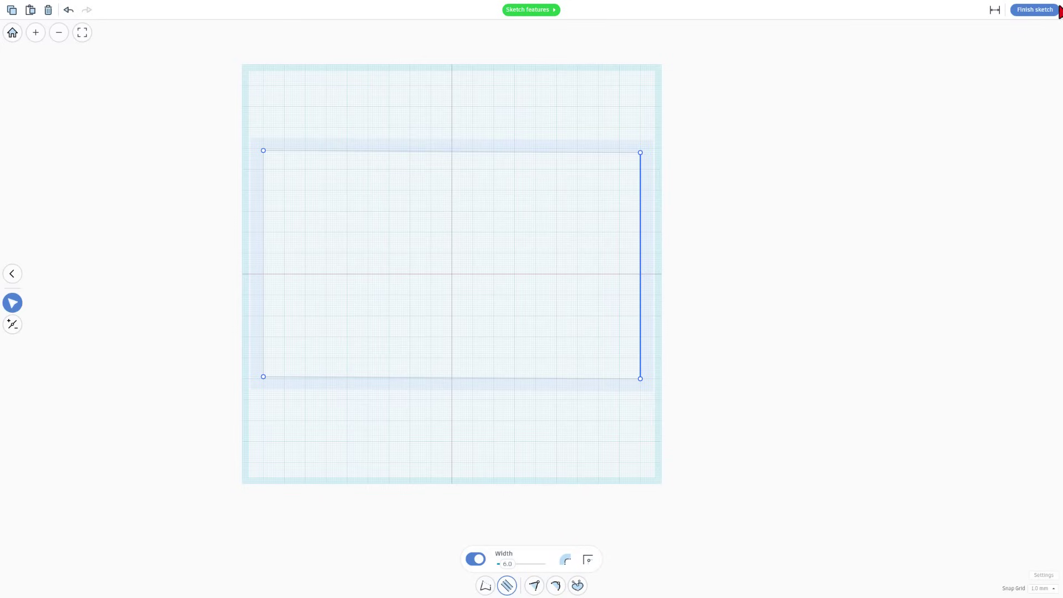
# Step: Finish the sketch, raise the wall frame to 60 mm high, and duplicate it in place
pyautogui.click(1043, 10)
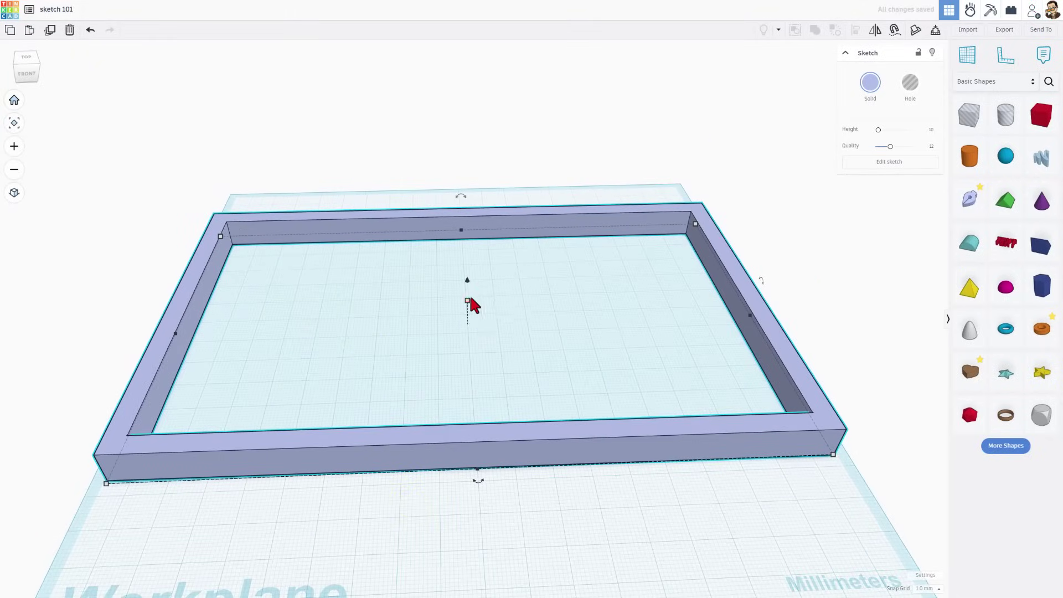
pyautogui.moveTo(467, 300); pyautogui.dragTo(465, 151)
pyautogui.moveTo(474, 214); pyautogui.dragTo(480, 204, button='right')
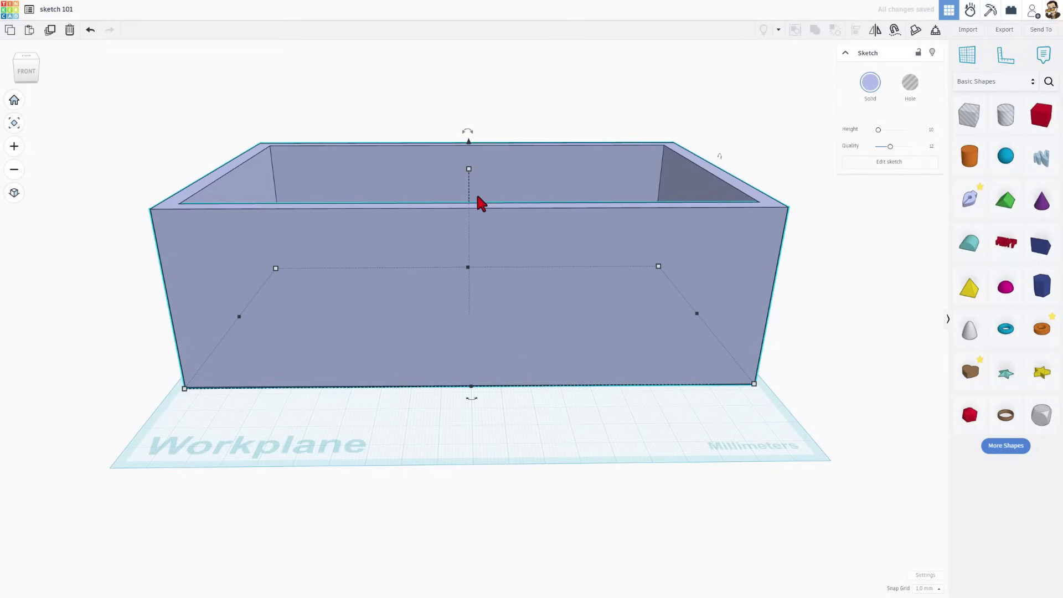
pyautogui.click(468, 169)
pyautogui.click(510, 245)
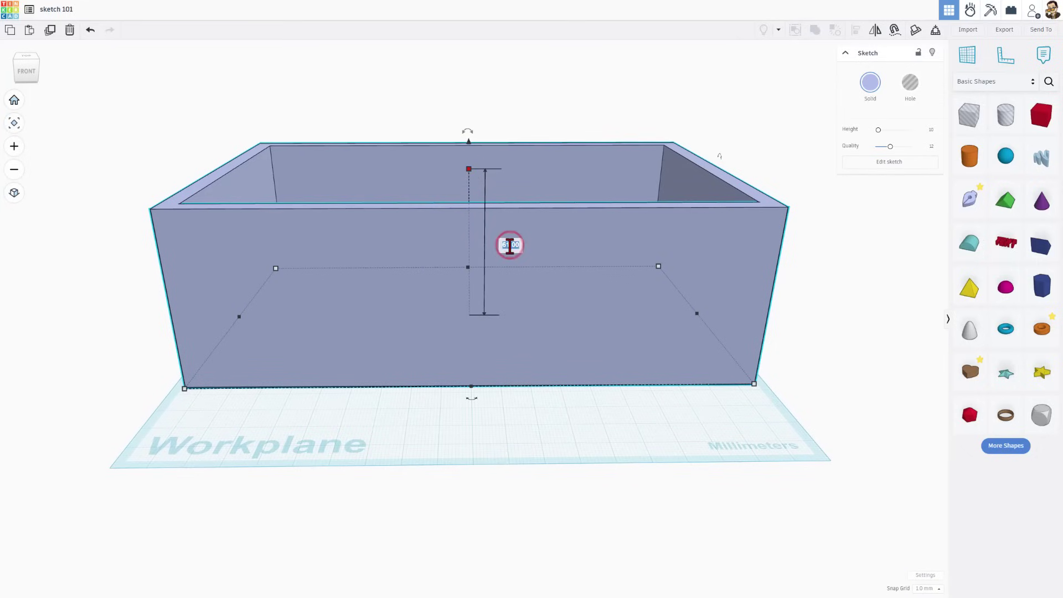
pyautogui.write('60')
pyautogui.press('Return')
pyautogui.moveTo(350, 114); pyautogui.dragTo(411, 258, button='right')
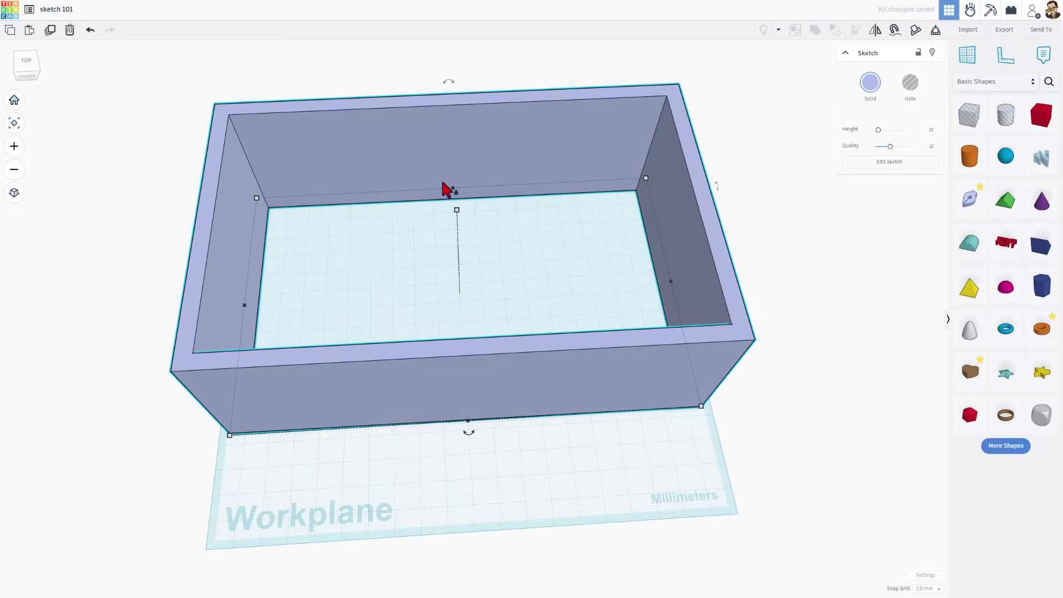
pyautogui.hotkey('ctrl', 'd')
# Step: Open the duplicated box's sketch and select its whole outline rectangle
pyautogui.click(455, 162)
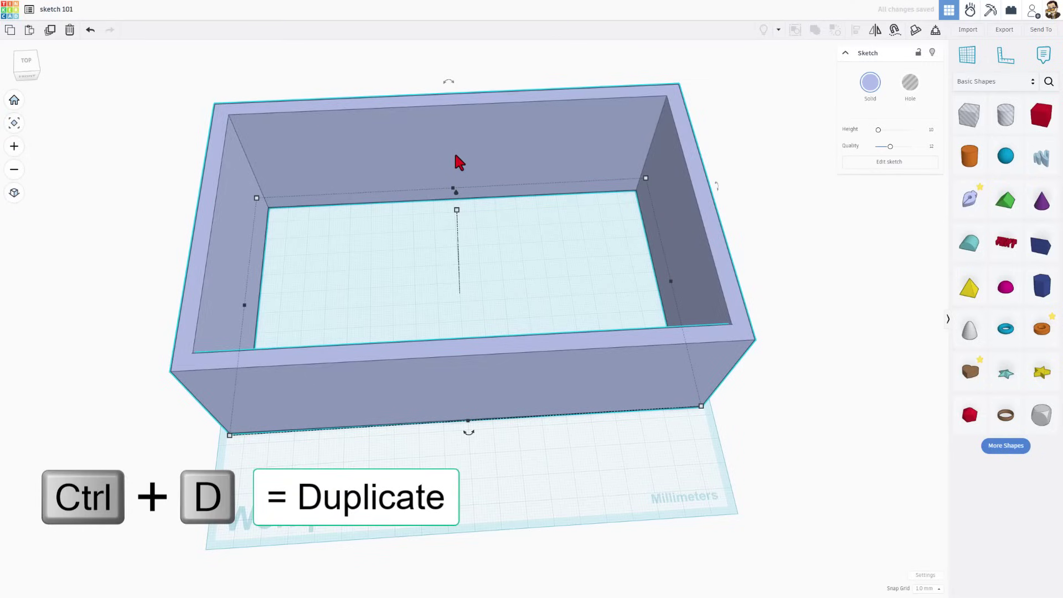
pyautogui.doubleClick(455, 157)
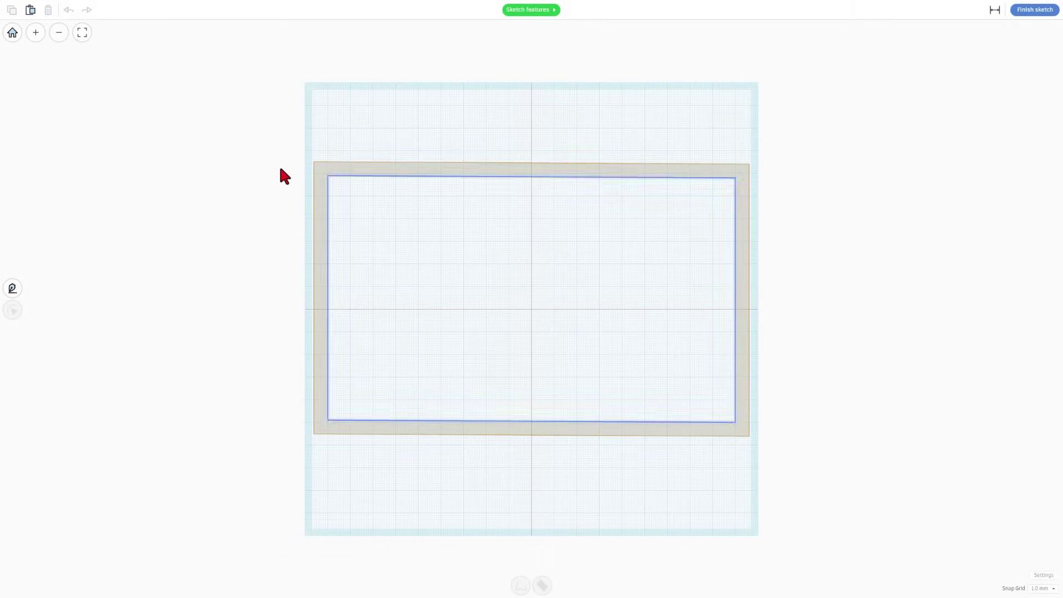
pyautogui.moveTo(254, 131)
pyautogui.mouseDown()
pyautogui.moveTo(470, 349)
pyautogui.moveTo(796, 520)
pyautogui.mouseUp()
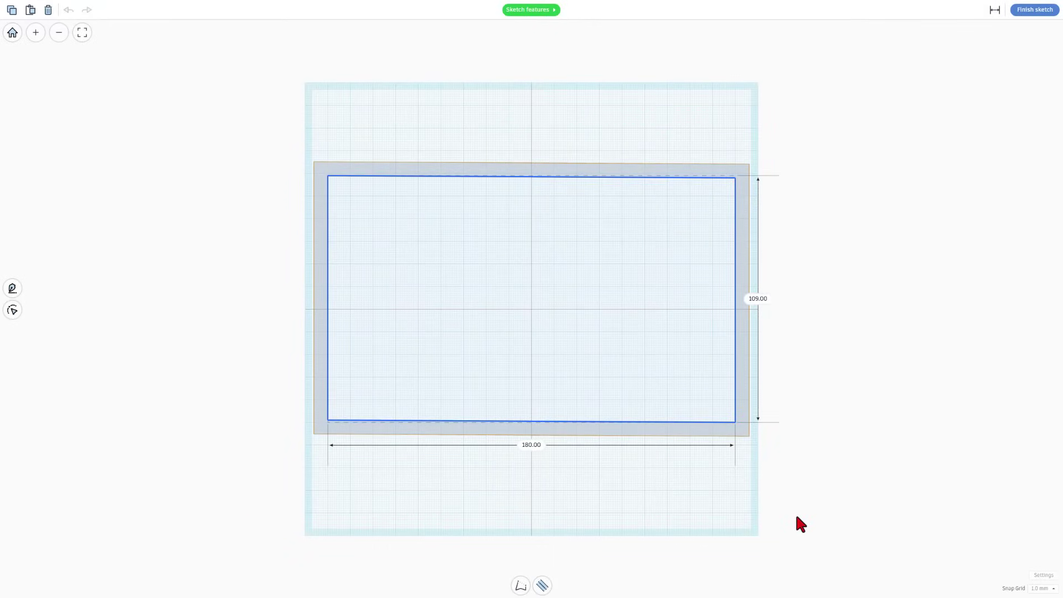
pyautogui.click(796, 517)
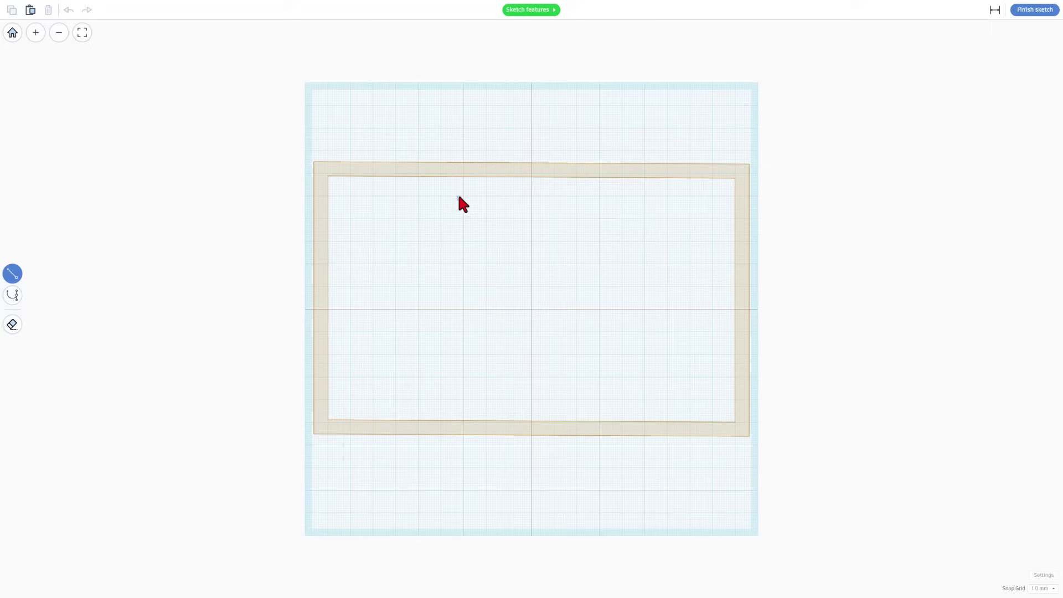
# Step: Draw a vertical interior wall line from the top inner edge and give it a wall width
pyautogui.click(441, 178)
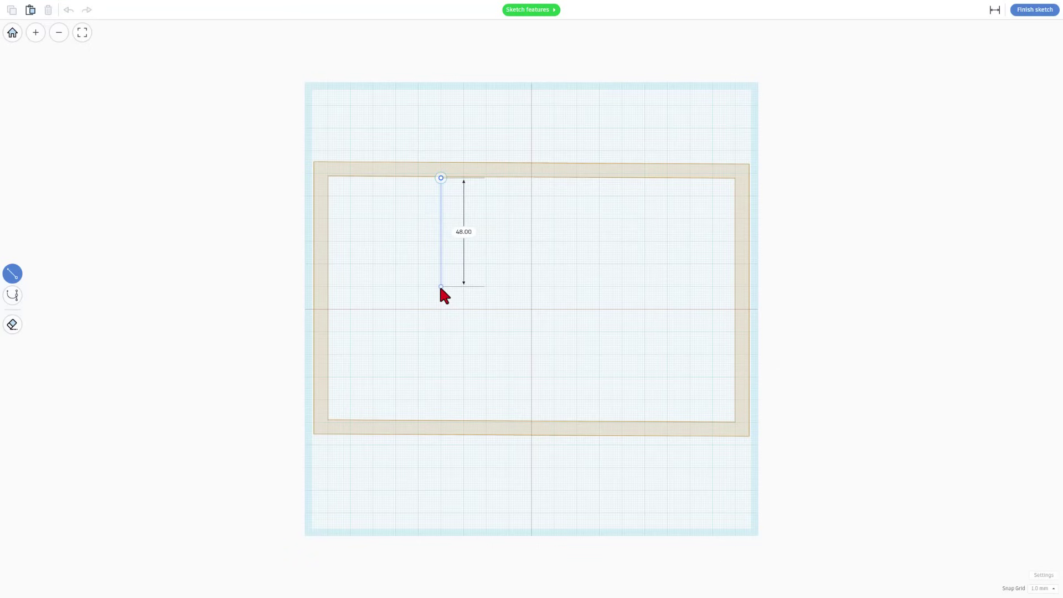
pyautogui.click(441, 287)
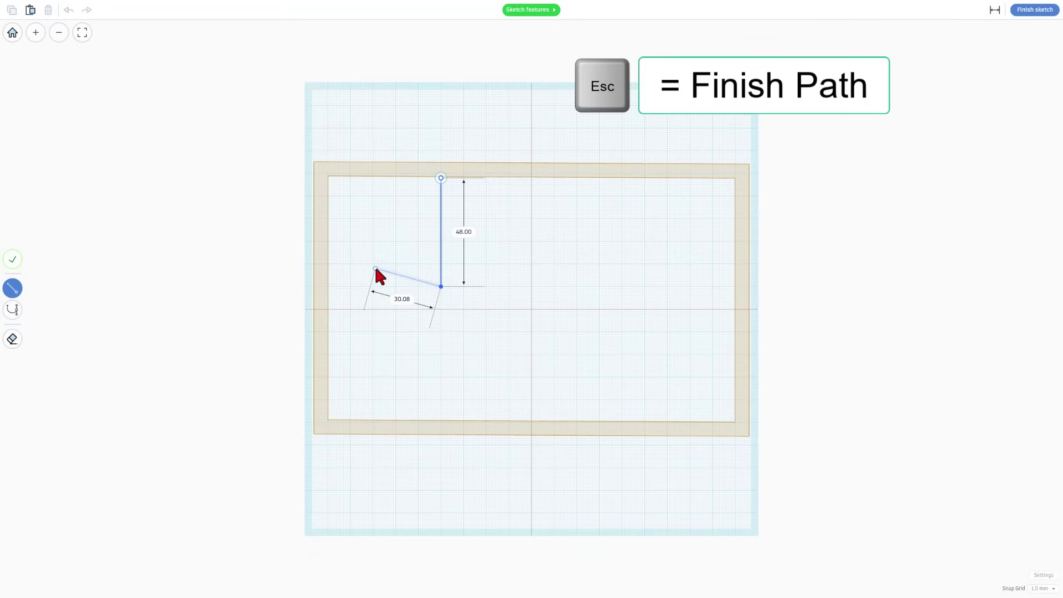
pyautogui.press('Escape')
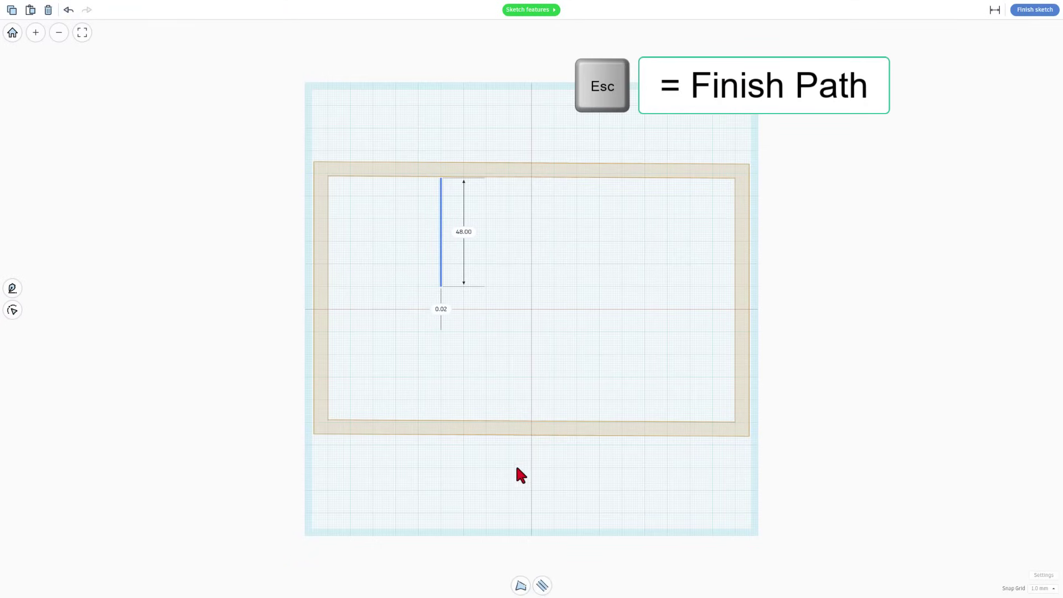
pyautogui.click(543, 584)
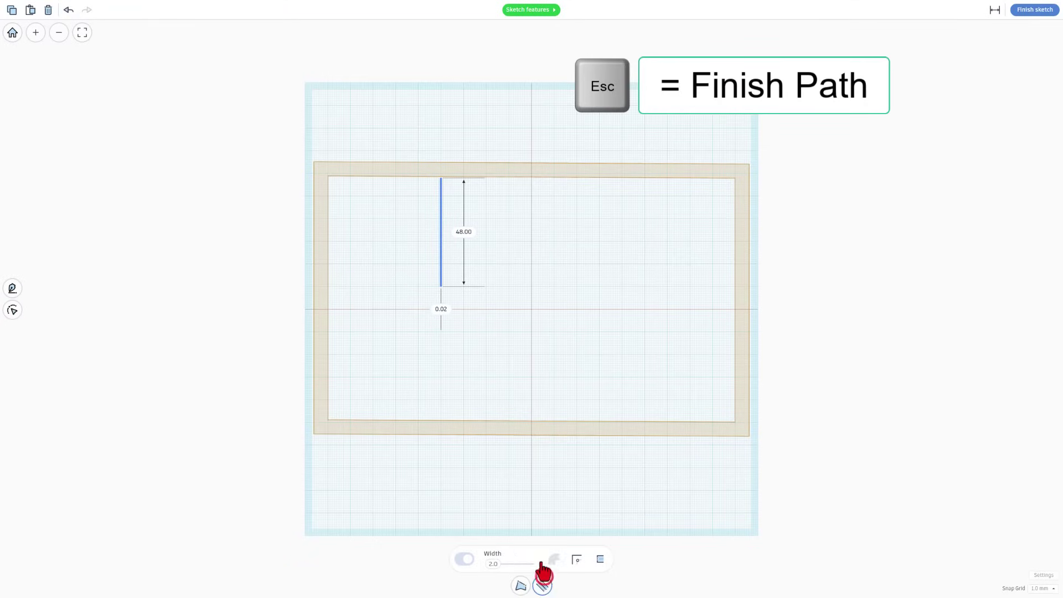
pyautogui.click(492, 565)
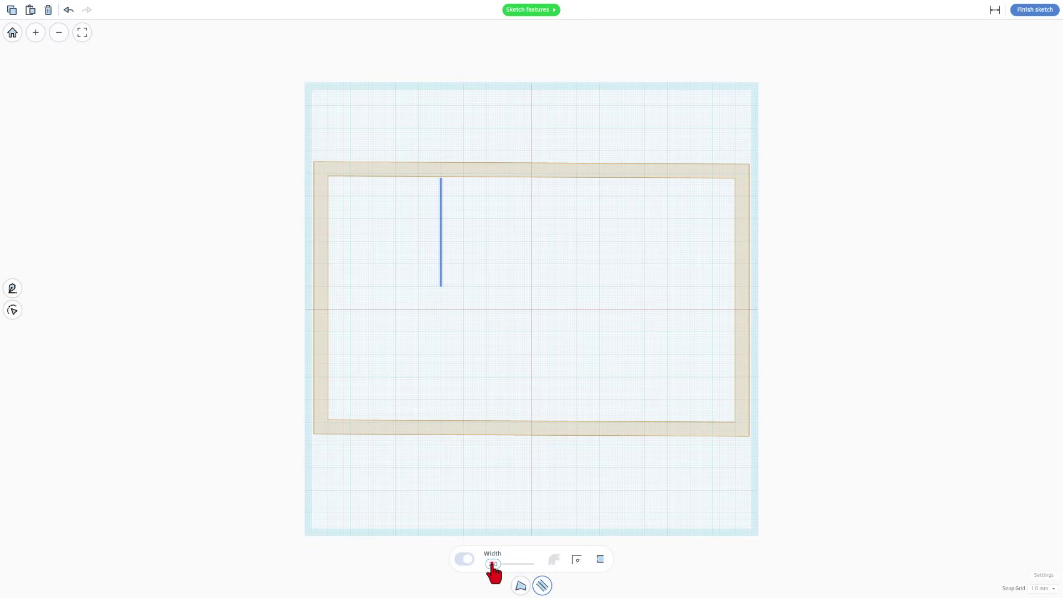
pyautogui.click(492, 564)
pyautogui.click(602, 353)
# Step: Copy the wall line and paste a second one, moving it to the right
pyautogui.click(439, 264)
pyautogui.click(11, 9)
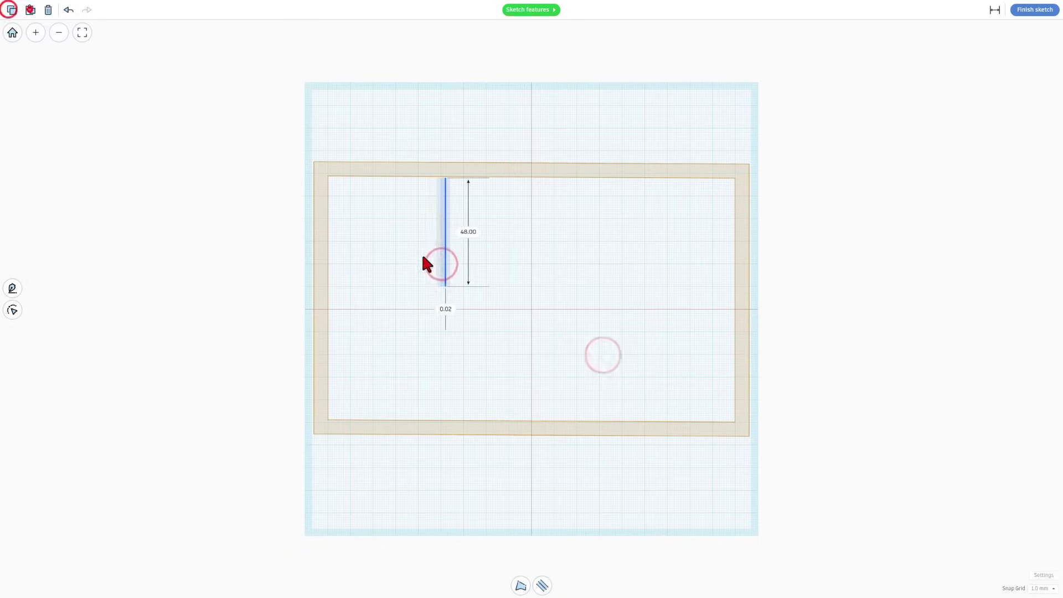
pyautogui.click(31, 9)
pyautogui.moveTo(564, 271); pyautogui.dragTo(629, 273)
# Step: Draw a short wall up from the bottom edge and extend its end to the left wall
pyautogui.click(439, 346)
pyautogui.click(451, 259)
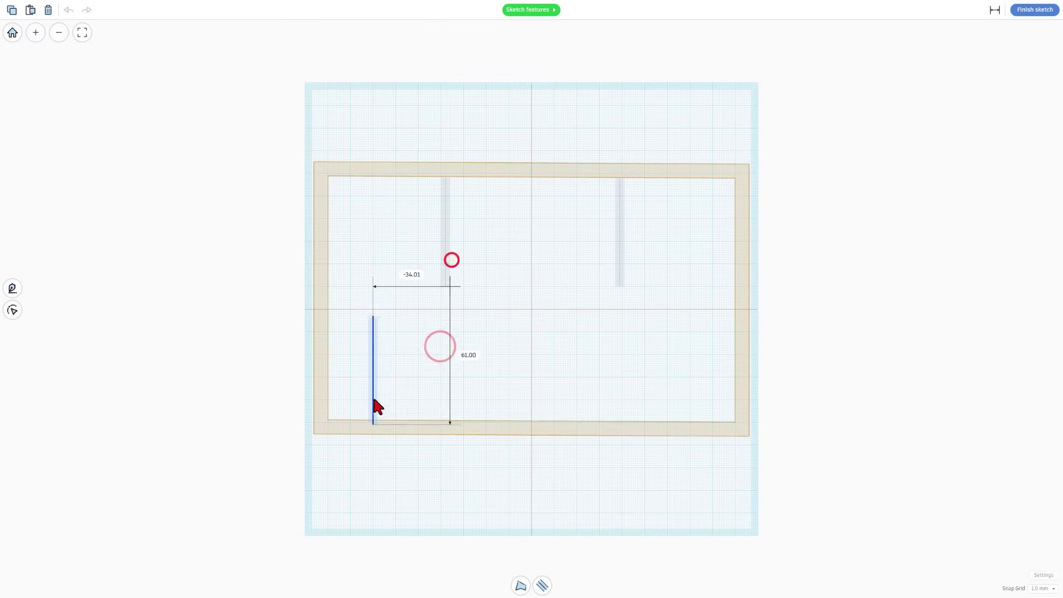
pyautogui.moveTo(375, 409)
pyautogui.mouseDown()
pyautogui.moveTo(380, 332)
pyautogui.moveTo(383, 358)
pyautogui.mouseUp()
pyautogui.click(410, 344)
pyautogui.click(373, 392)
pyautogui.moveTo(372, 252); pyautogui.dragTo(328, 354)
pyautogui.scroll(3, 377, 349)
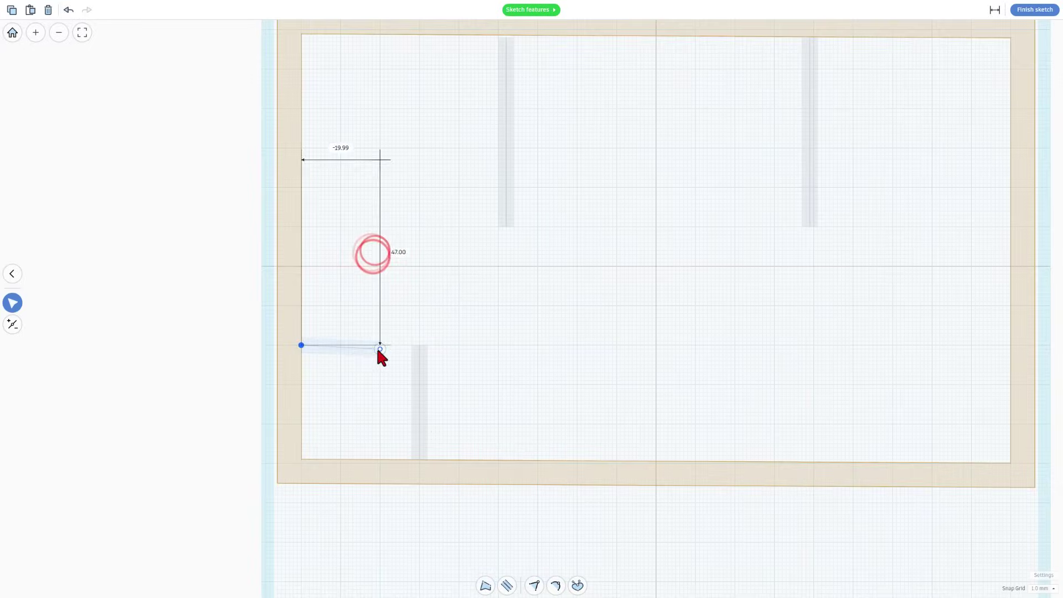
pyautogui.click(377, 349)
# Step: Paste a copy of the short wall line and adjust the lower wall's position
pyautogui.scroll(-3, 421, 332)
pyautogui.hotkey('ctrl', 'v')
pyautogui.scroll(2, 515, 294)
pyautogui.click(370, 368)
pyautogui.click(332, 373)
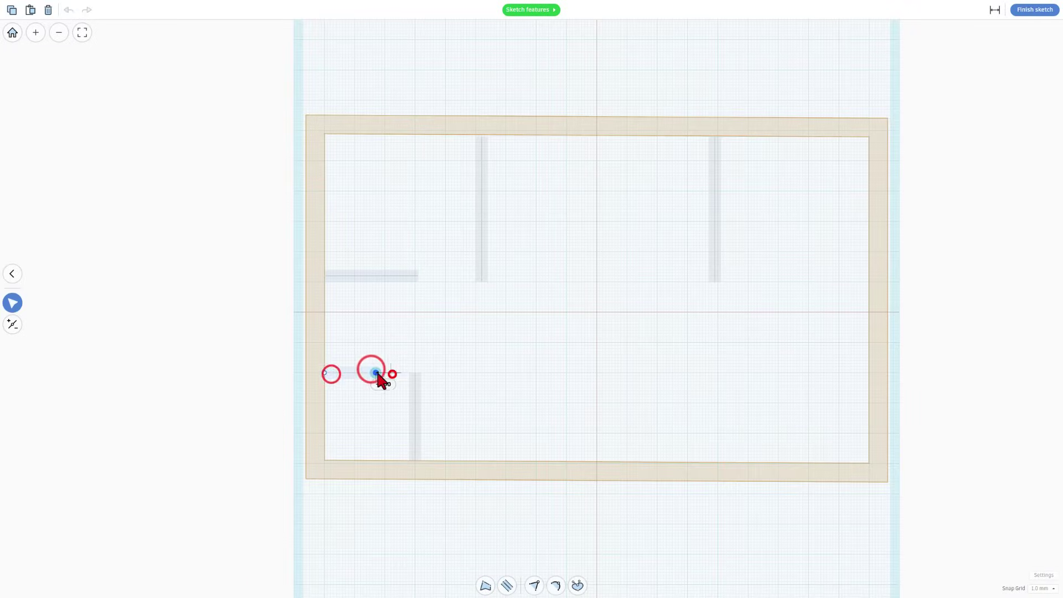
pyautogui.scroll(-2, 380, 375)
pyautogui.click(417, 300)
pyautogui.scroll(2, 379, 282)
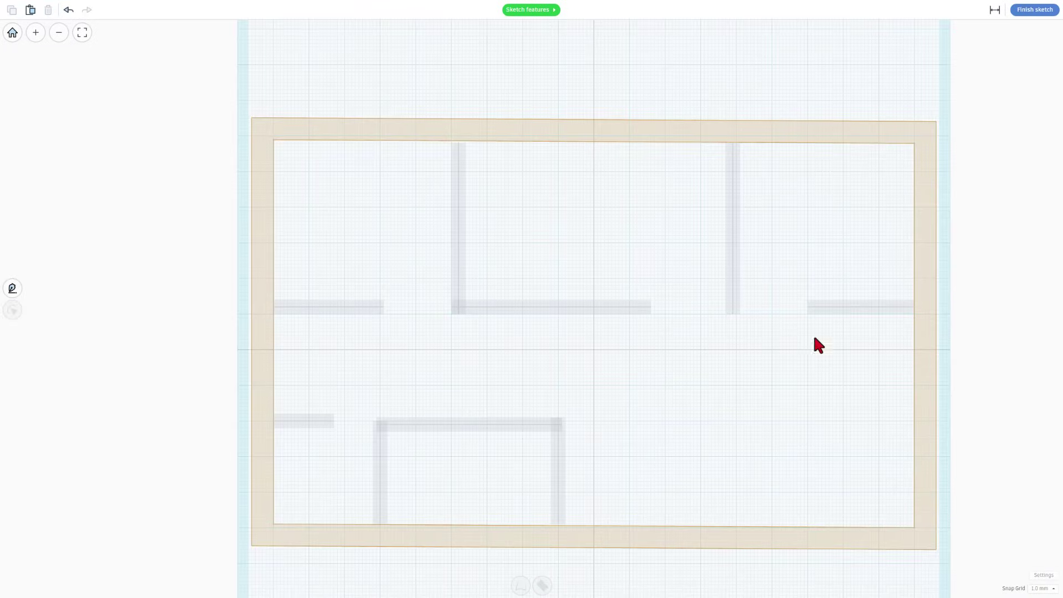
# Step: Finish the interior-wall sketch into 3D walls and orbit to a lower front view of the house
pyautogui.click(1033, 11)
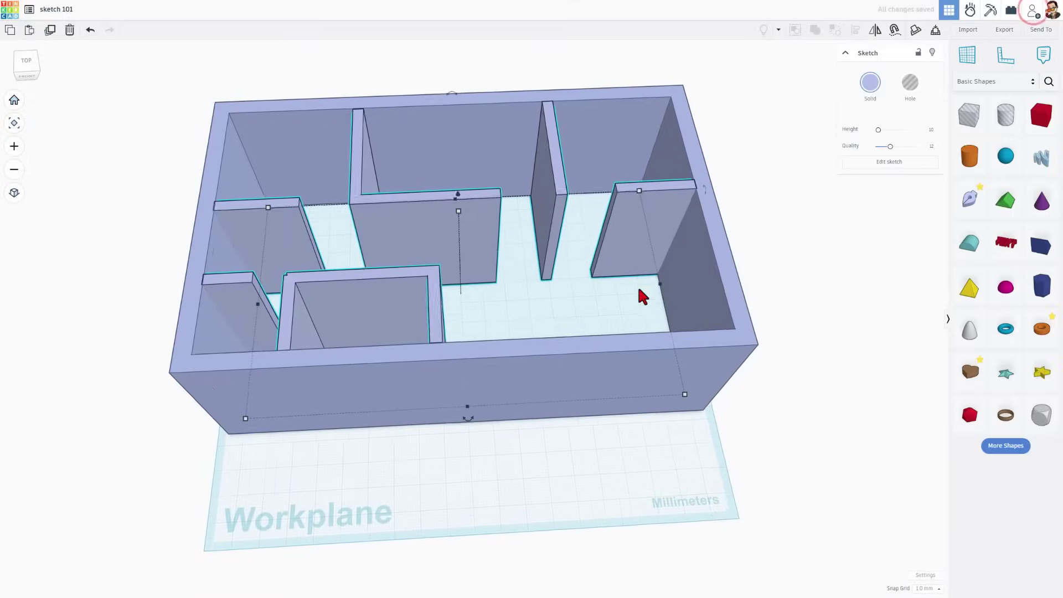
pyautogui.moveTo(583, 441); pyautogui.dragTo(531, 363, button='right')
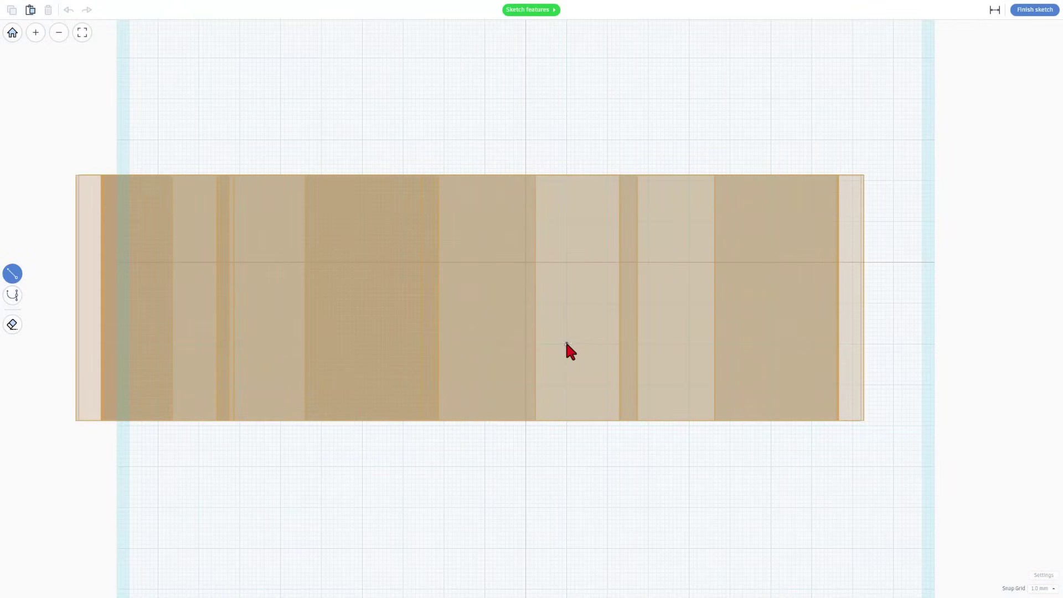
# Step: Draw a closed 19.00 by 21.00 window rectangle on the front-wall sketch
pyautogui.click(566, 344)
pyautogui.click(566, 258)
pyautogui.click(643, 259)
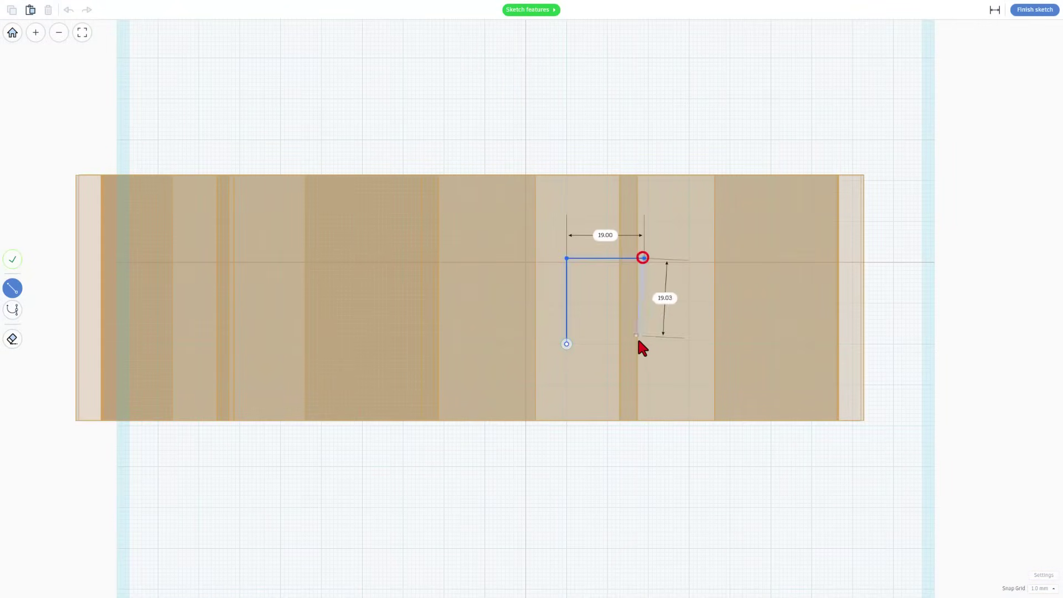
pyautogui.click(643, 344)
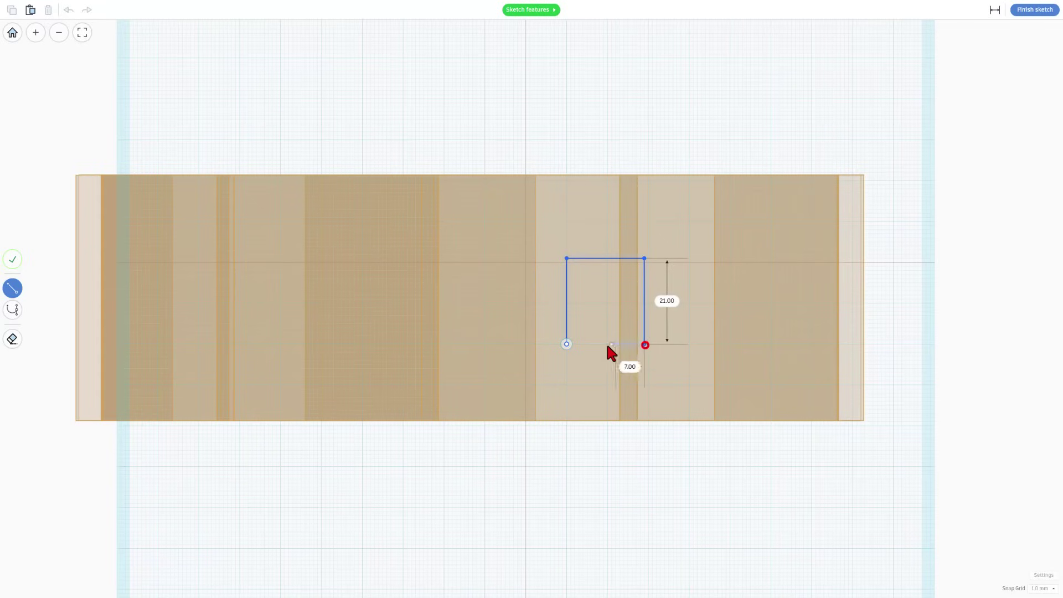
pyautogui.click(568, 343)
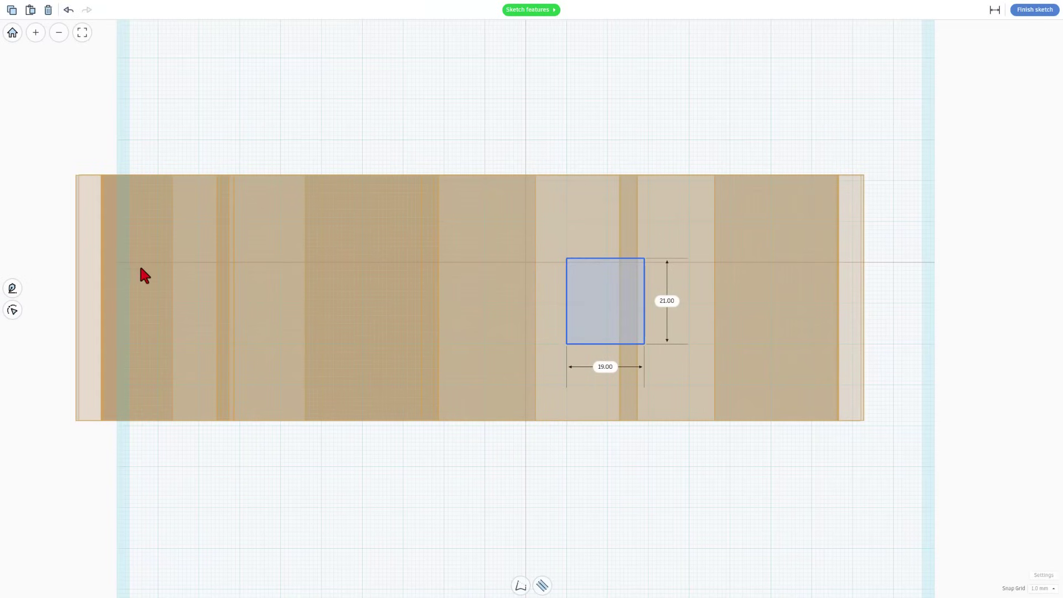
# Step: Draw a wider 39.00 by 21.00 window rectangle beside the first one
pyautogui.scroll(3, 786, 274)
pyautogui.click(809, 243)
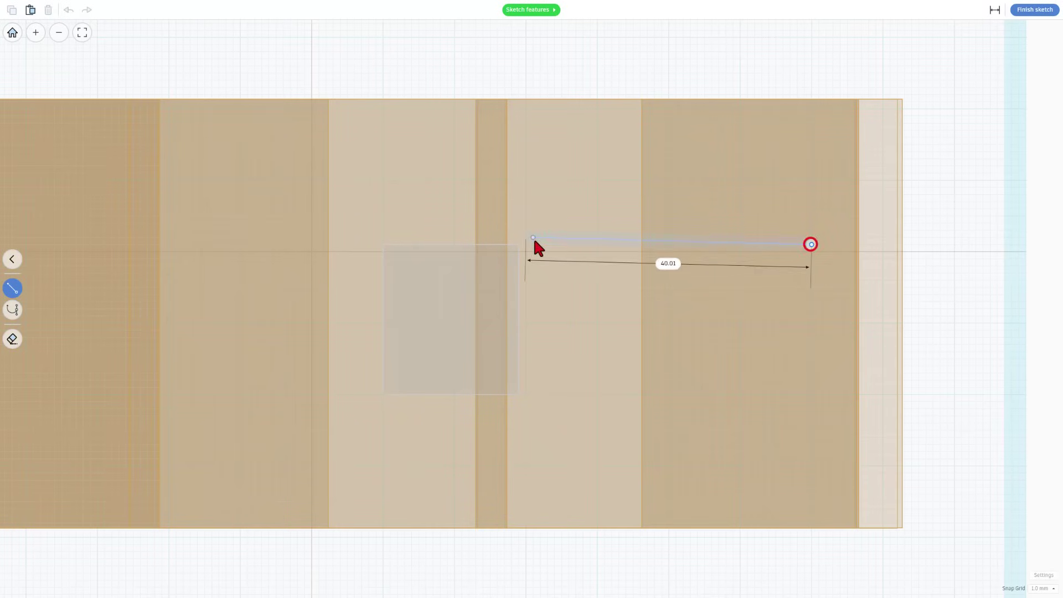
pyautogui.click(536, 244)
pyautogui.click(532, 394)
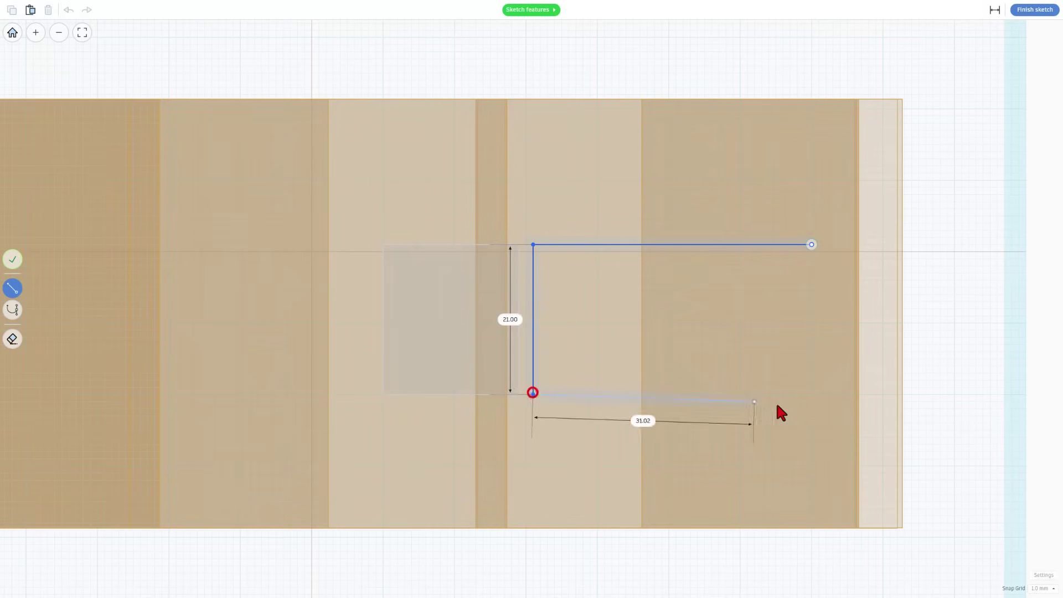
pyautogui.click(811, 393)
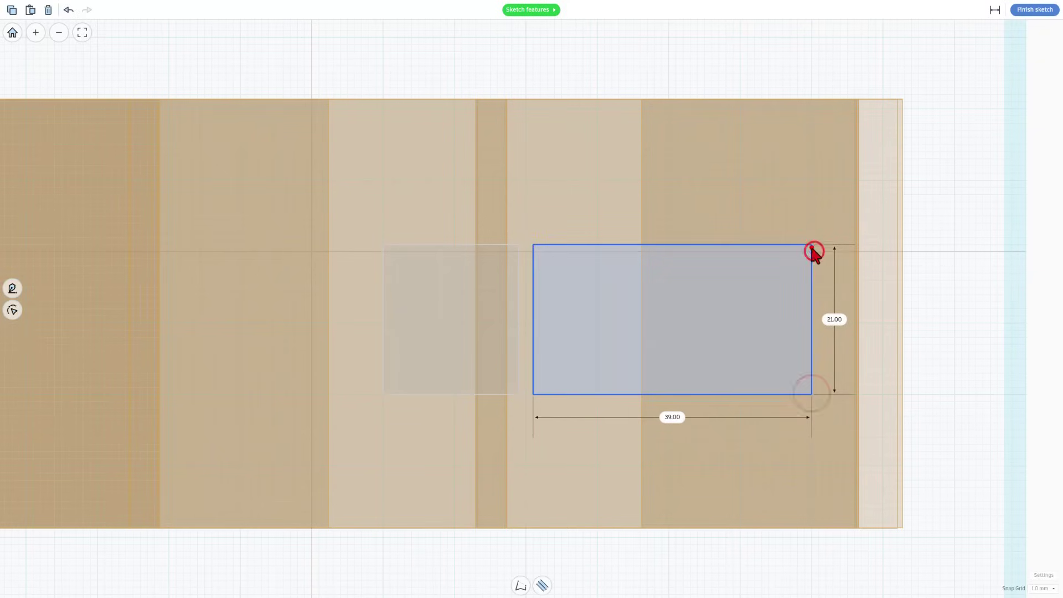
# Step: Finish the window sketch, make it a Hole, and nudge it back into the front wall
pyautogui.click(1027, 11)
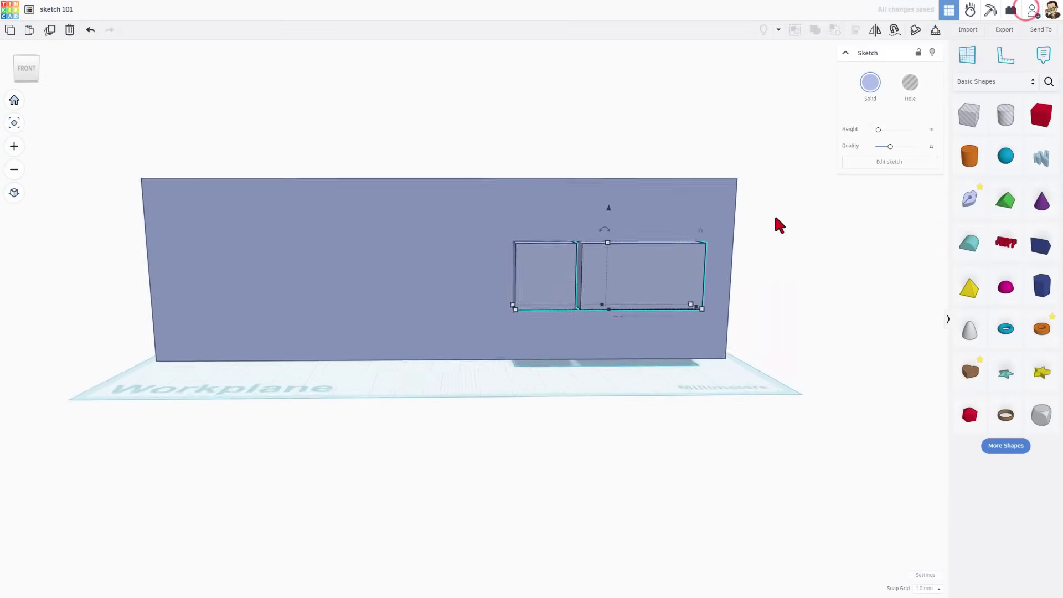
pyautogui.click(908, 88)
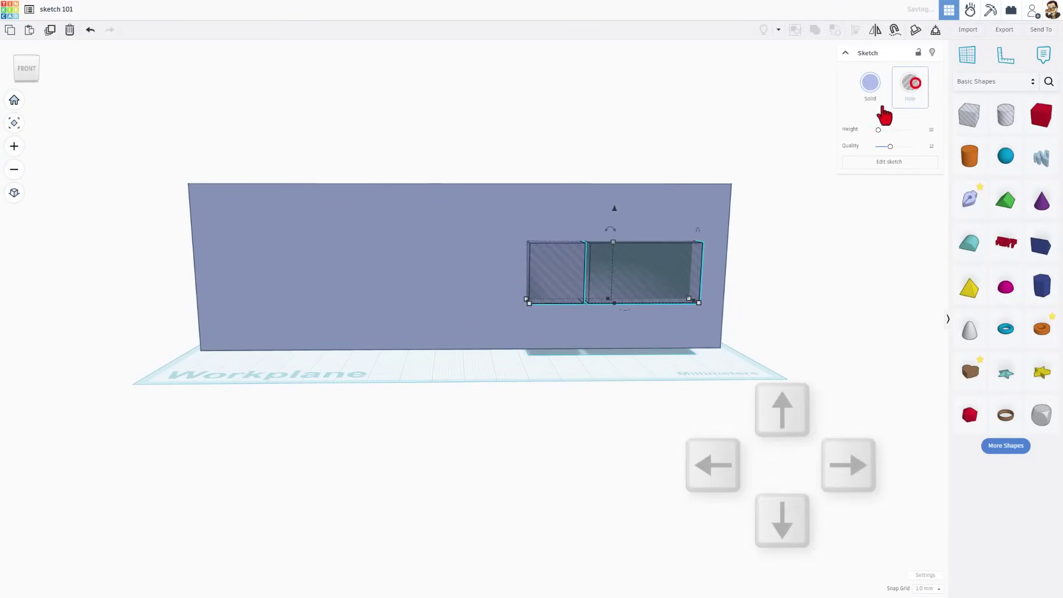
pyautogui.moveTo(881, 111)
pyautogui.mouseDown(button='right')
pyautogui.moveTo(771, 249)
pyautogui.moveTo(715, 347)
pyautogui.mouseUp(button='right')
pyautogui.click(674, 410)
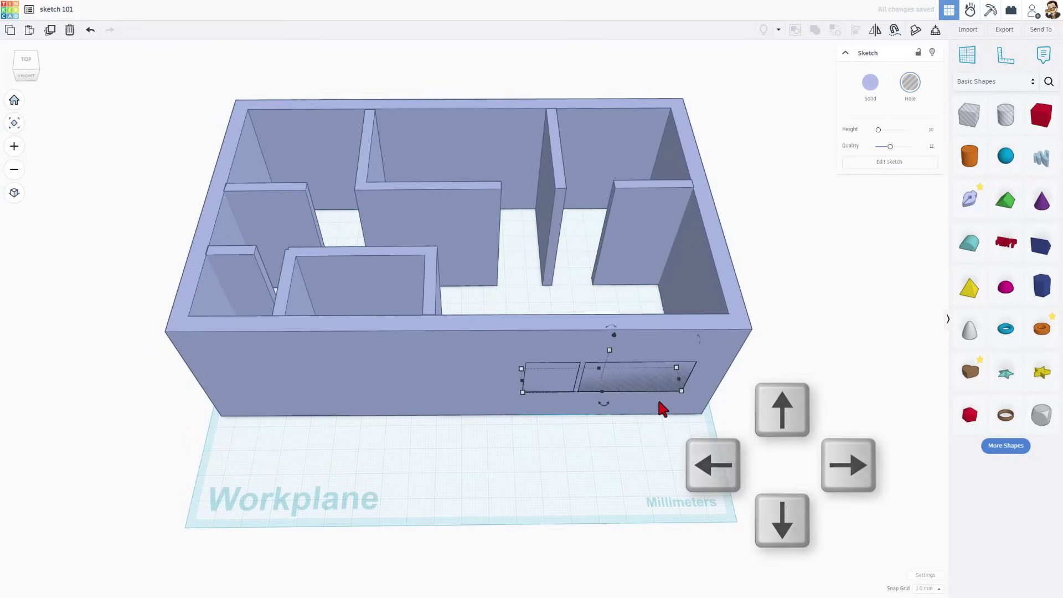
pyautogui.press('Up')
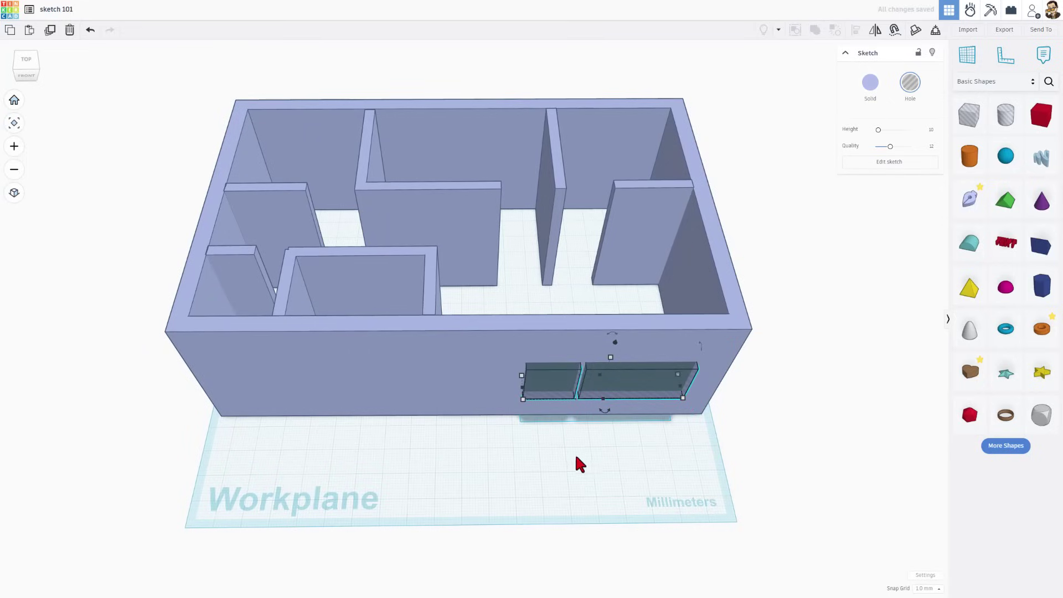
# Step: Group the house with the window hole so both openings cut through the front wall
pyautogui.moveTo(570, 481)
pyautogui.mouseDown(button='right')
pyautogui.moveTo(360, 437)
pyautogui.moveTo(370, 429)
pyautogui.moveTo(562, 490)
pyautogui.mouseUp(button='right')
pyautogui.click(541, 323)
pyautogui.keyDown('shift'); pyautogui.click(592, 417); pyautogui.keyUp('shift')
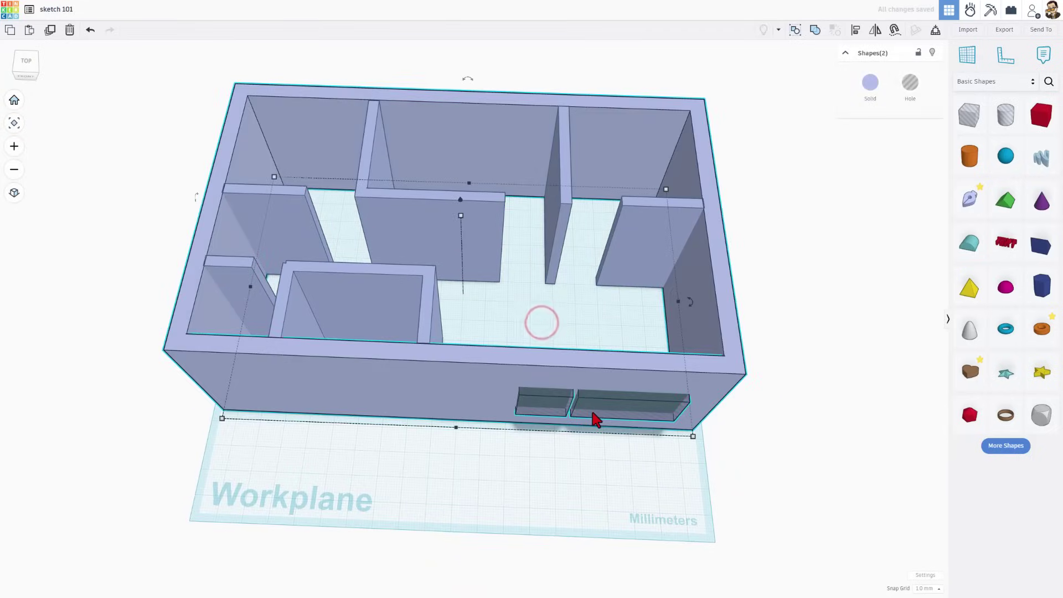
pyautogui.hotkey('ctrl', 'g')
pyautogui.moveTo(576, 403); pyautogui.dragTo(540, 348, button='right')
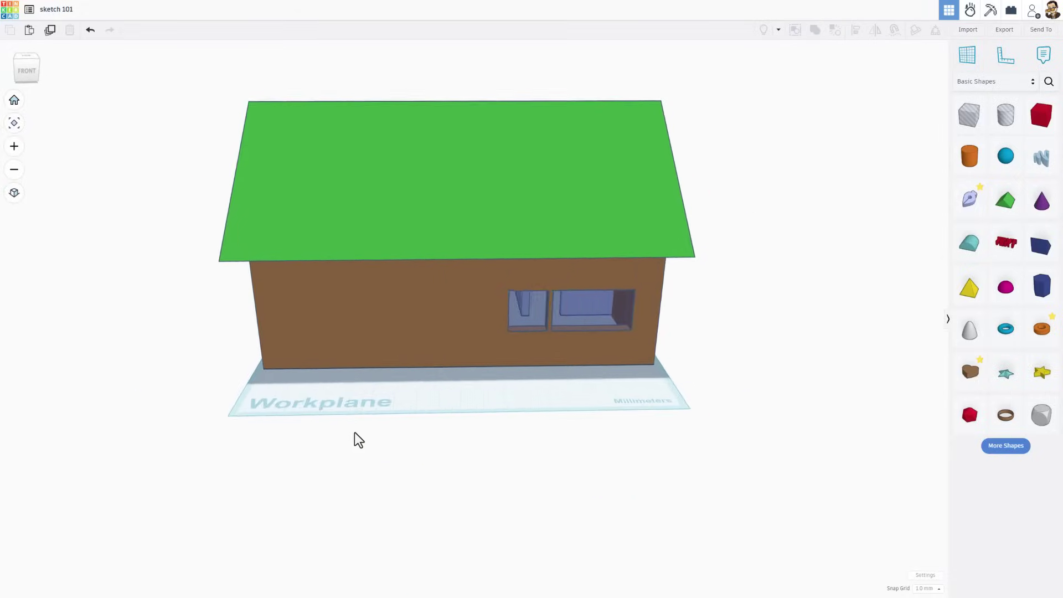
# Step: Hide the brown front wall to expose the interior walls
pyautogui.moveTo(355, 434); pyautogui.dragTo(327, 358, button='right')
pyautogui.click(340, 334)
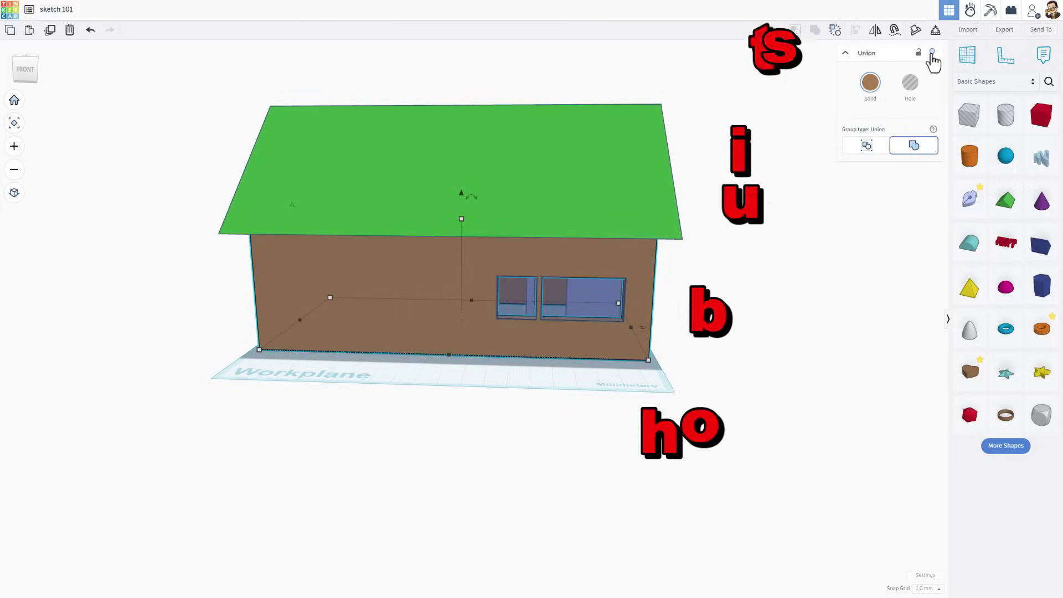
pyautogui.hotkey('ctrl', 'shift', 'g')
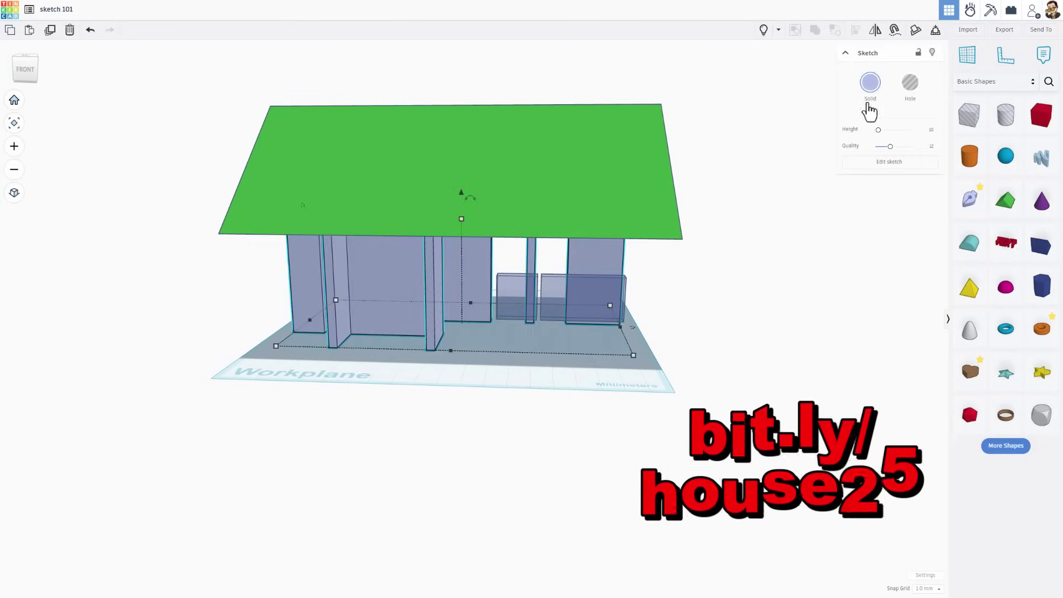
# Step: Colour the interior walls with the tan Solid color preset
pyautogui.click(870, 84)
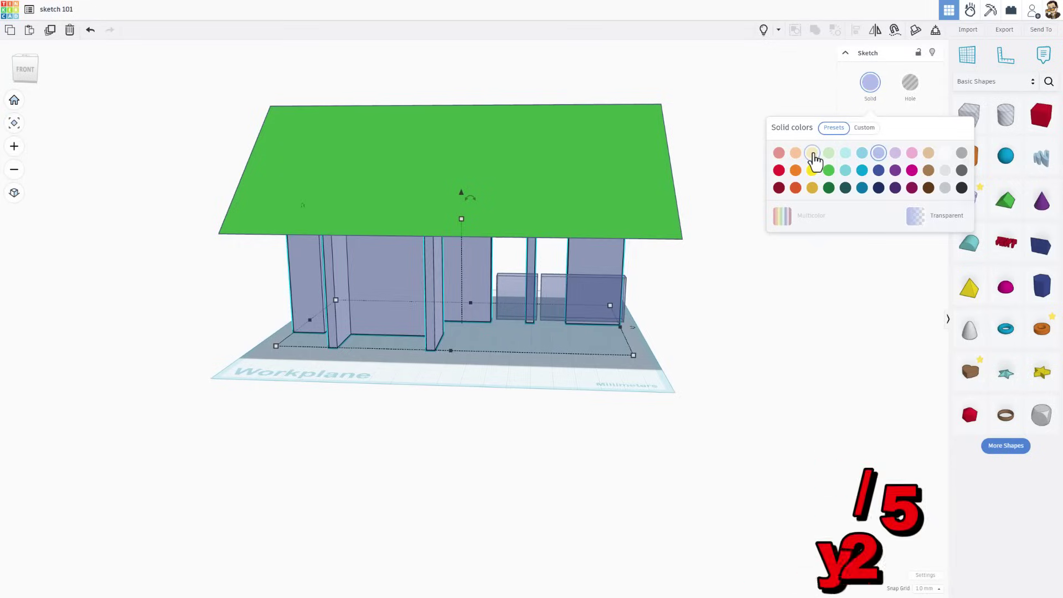
pyautogui.click(813, 153)
pyautogui.click(928, 154)
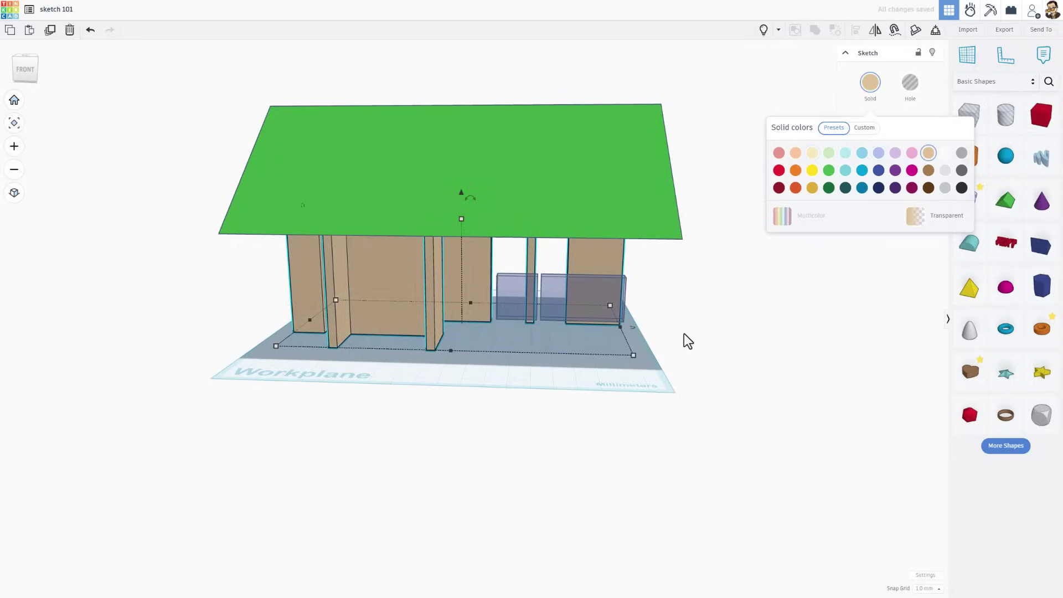
pyautogui.click(682, 348)
# Step: Show the front wall again and view the green roof slope from the side
pyautogui.click(764, 30)
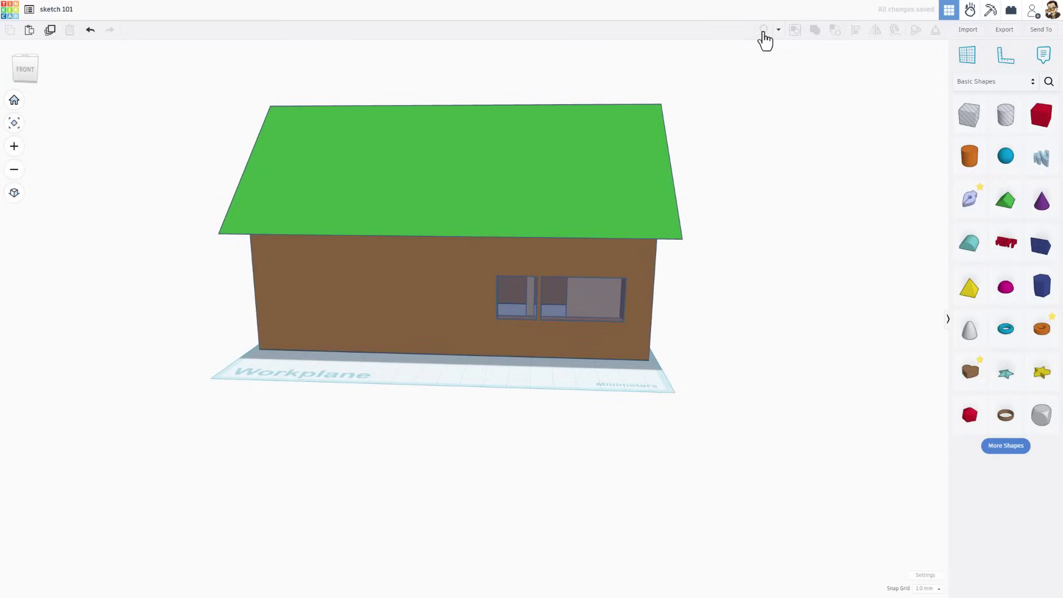
pyautogui.moveTo(725, 327); pyautogui.dragTo(742, 366, button='right')
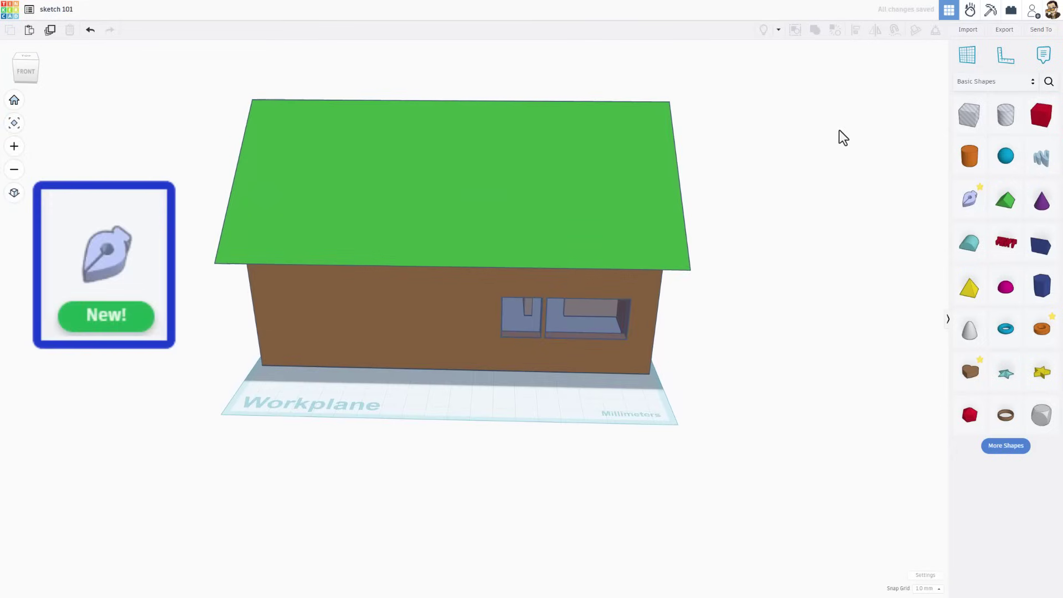
pyautogui.moveTo(707, 478); pyautogui.dragTo(440, 390, button='right')
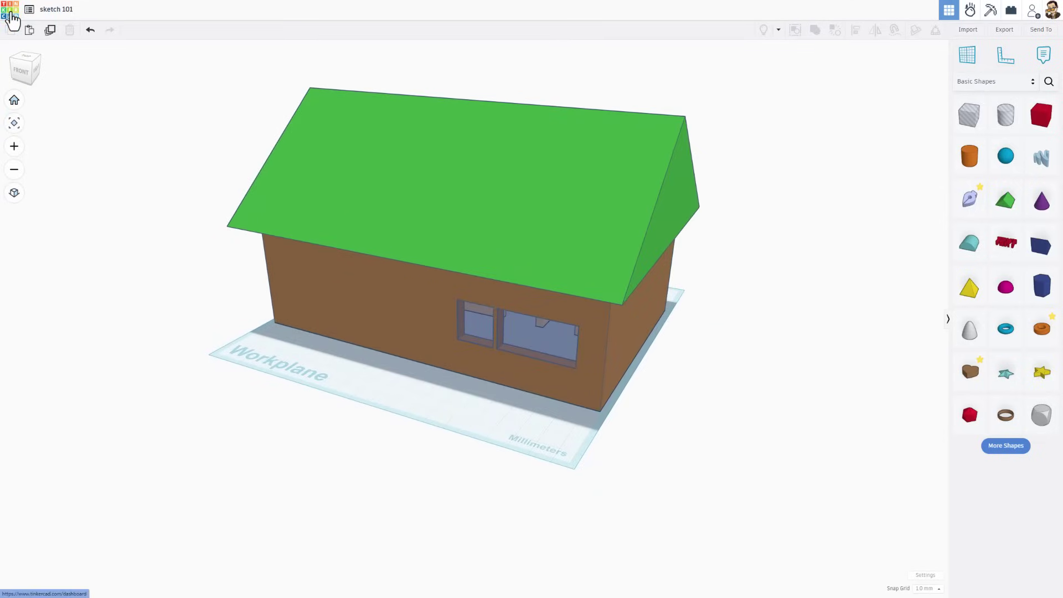
# Step: Open the sketch 101 design's Properties from the designs dashboard
pyautogui.click(11, 14)
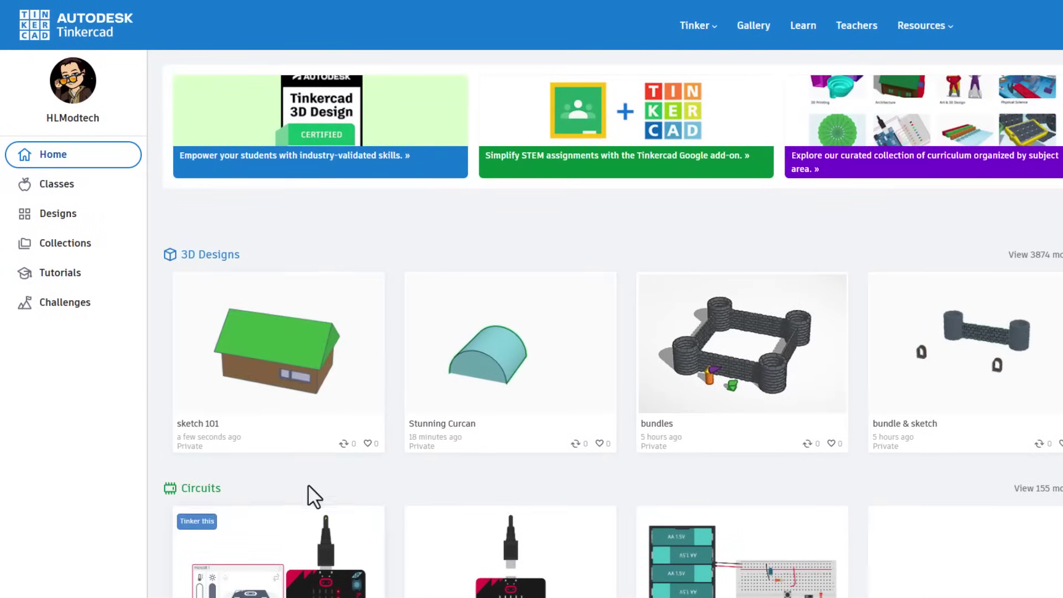
pyautogui.click(368, 287)
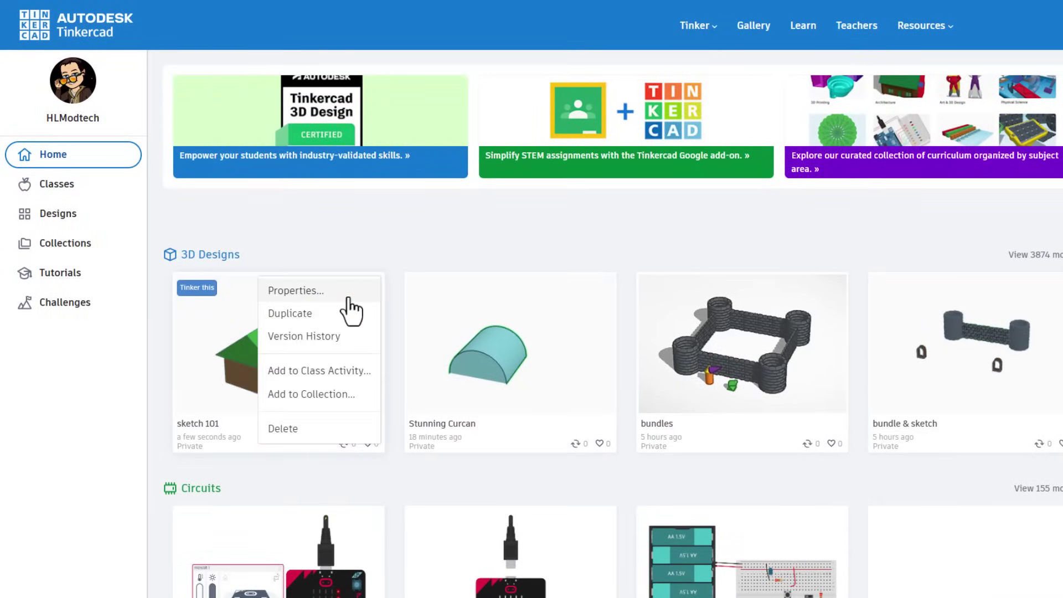
pyautogui.click(348, 298)
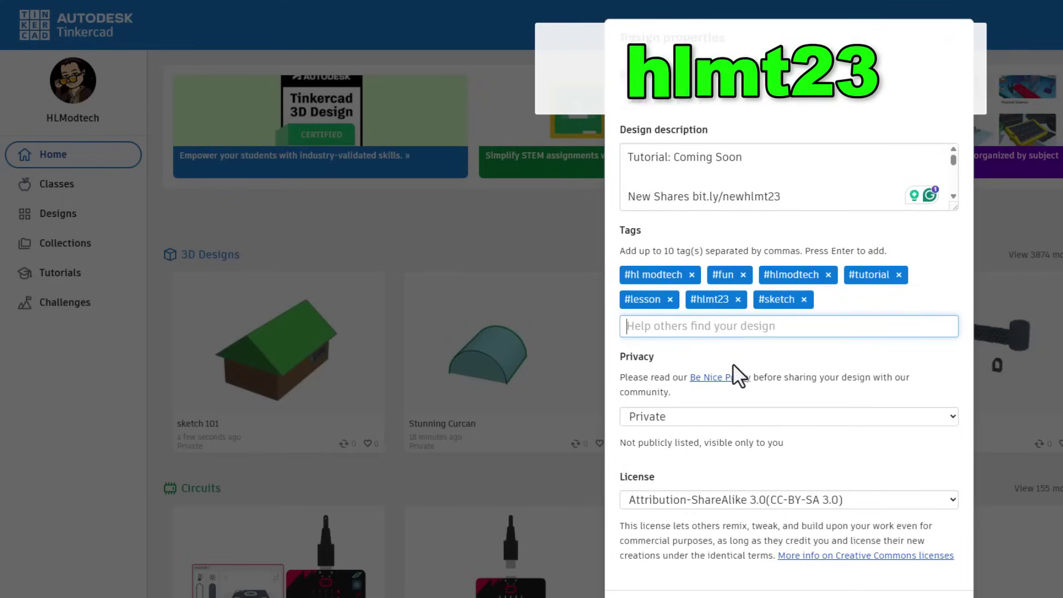
# Step: Set privacy to Public with the Attribution-ShareAlike 3.0 license and save the changes
pyautogui.click(717, 417)
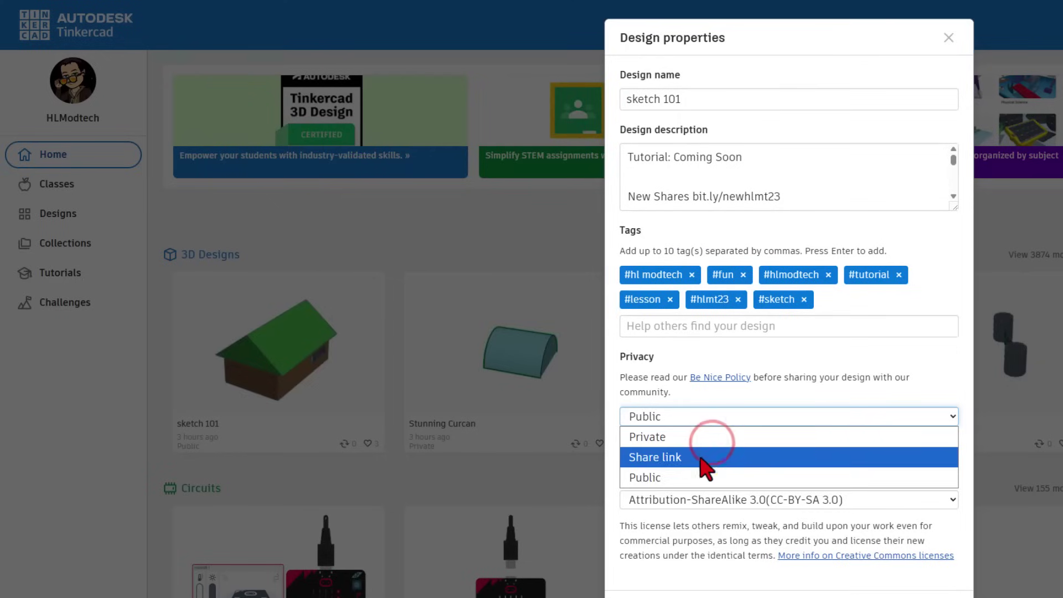
pyautogui.click(703, 477)
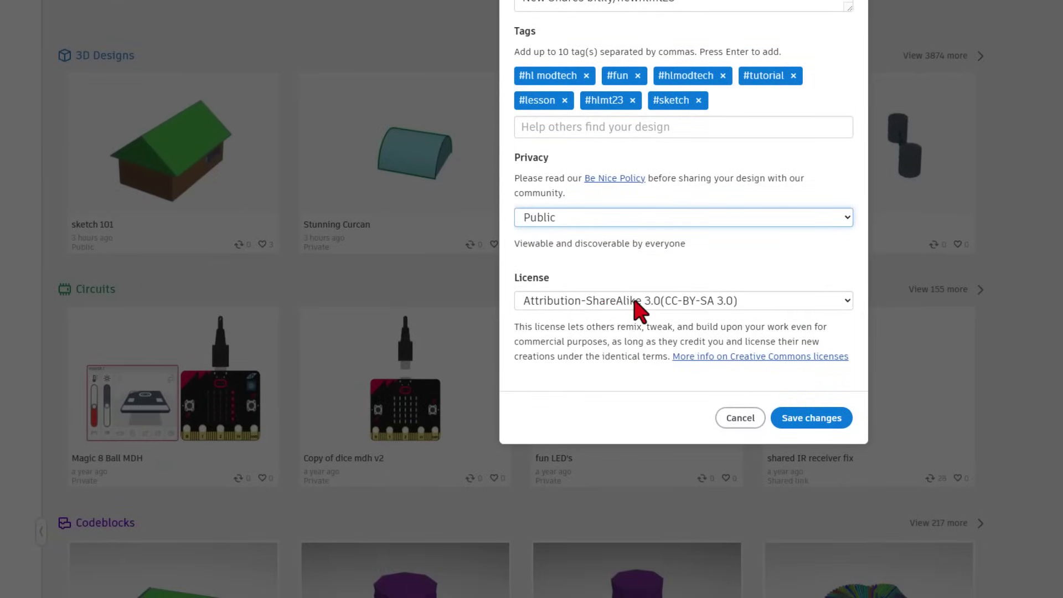
pyautogui.click(633, 302)
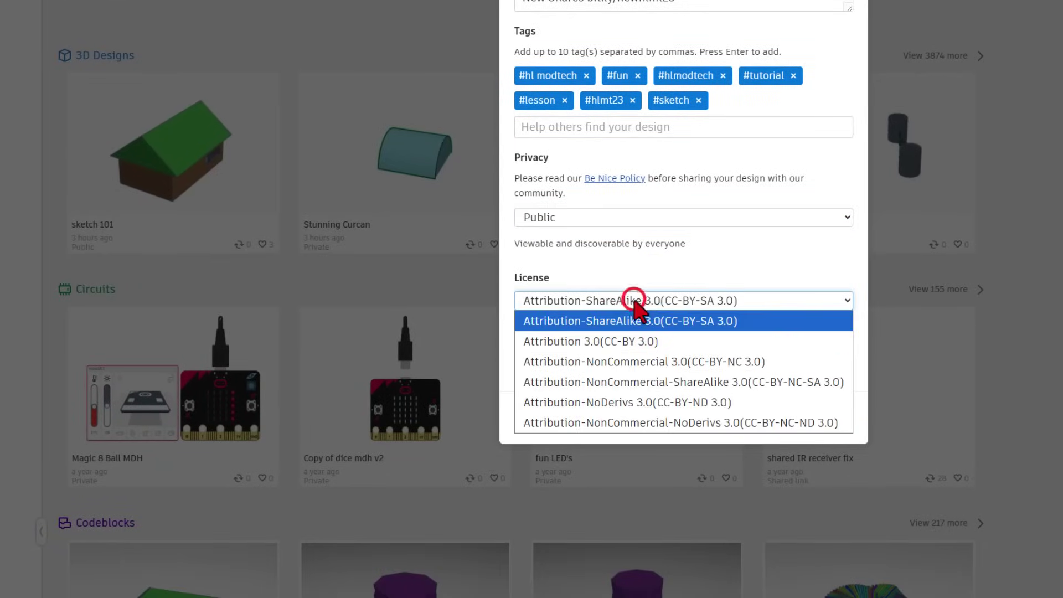
pyautogui.click(642, 404)
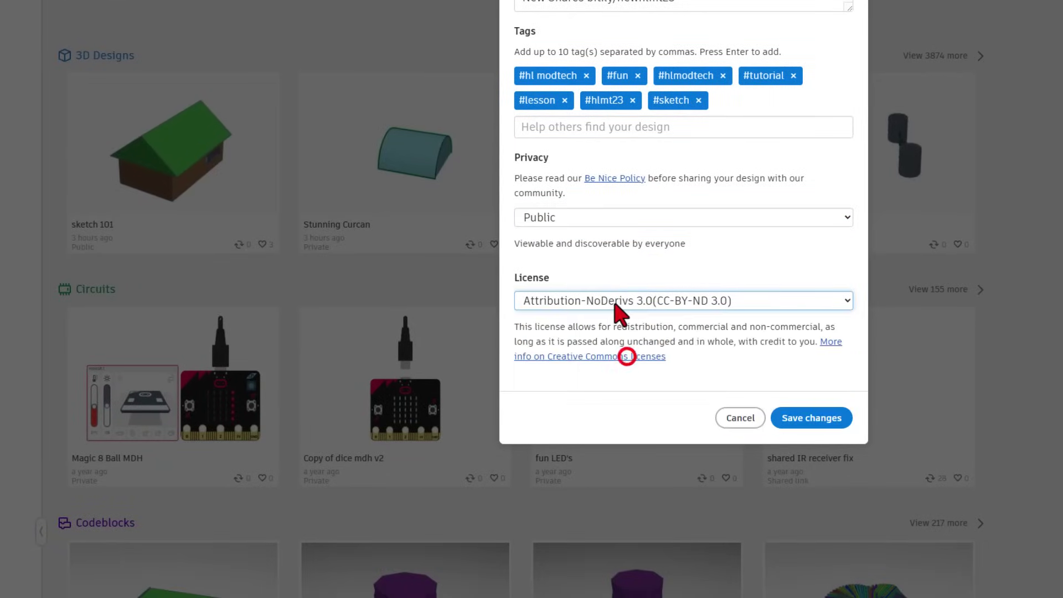
pyautogui.click(650, 304)
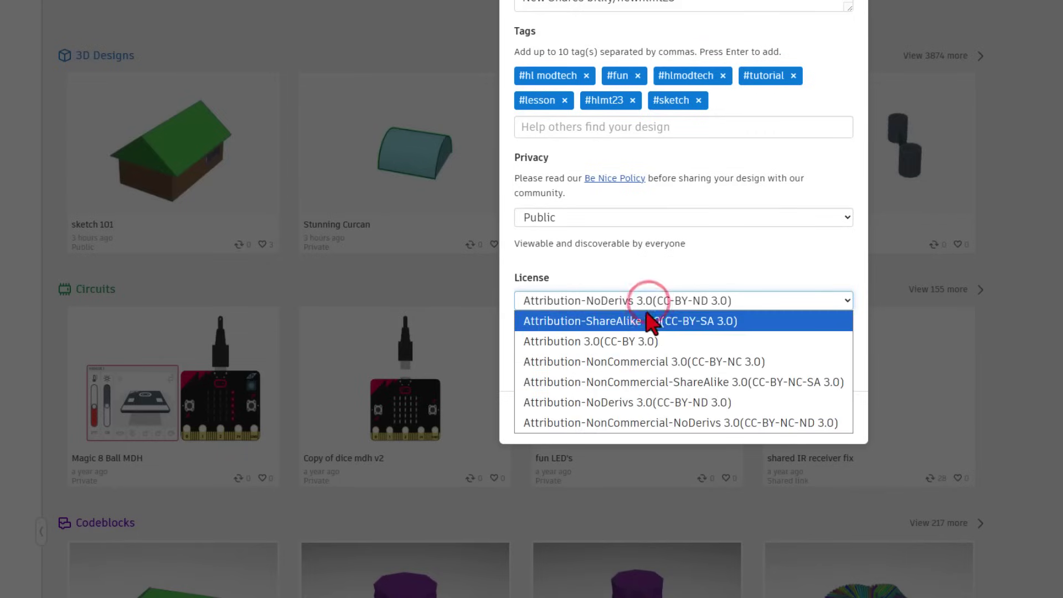
pyautogui.click(644, 317)
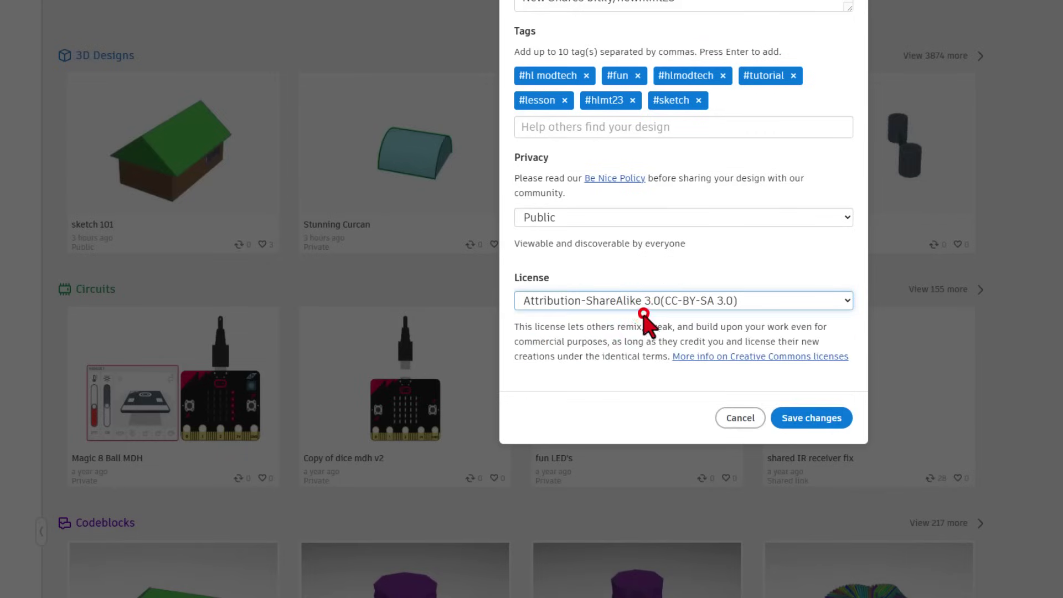
pyautogui.click(792, 419)
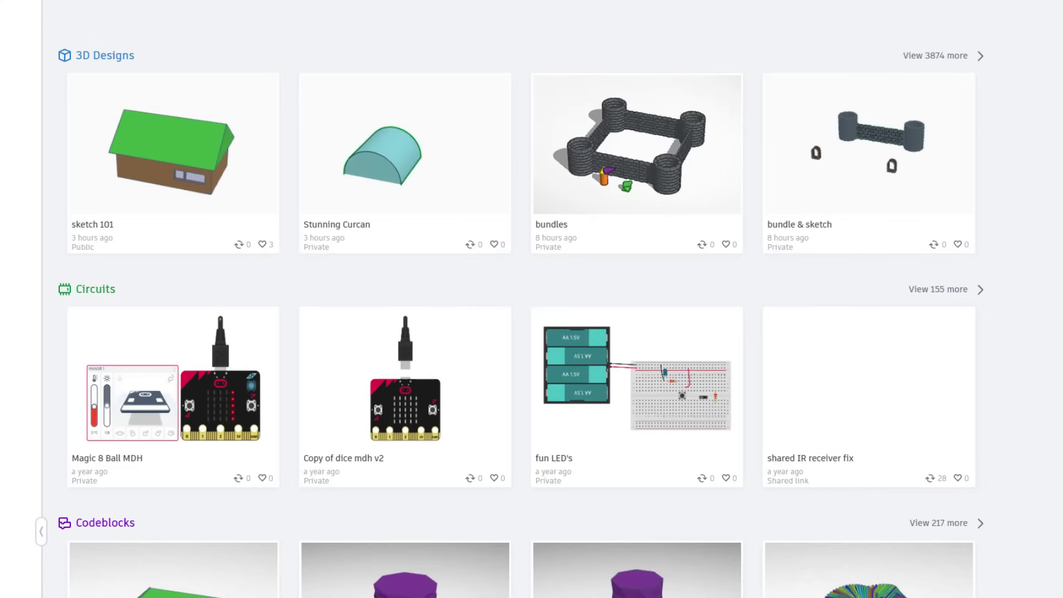